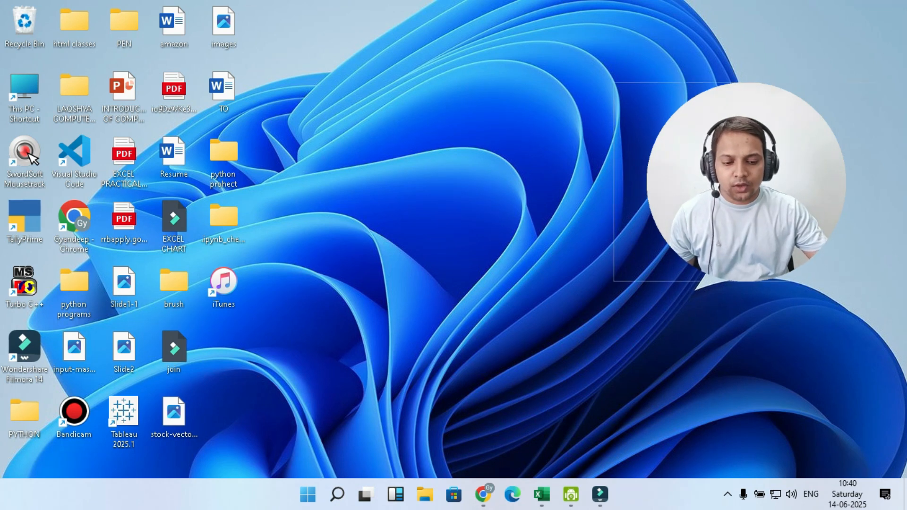
# Step: Open the Excel workbook with the item table, select cell E1 and switch to the Developer tab
pyautogui.click(541, 494)
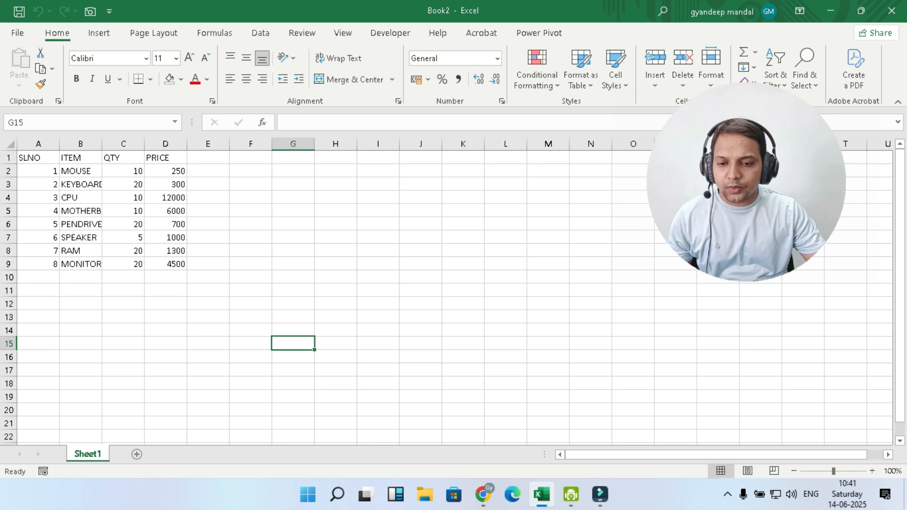
pyautogui.click(208, 157)
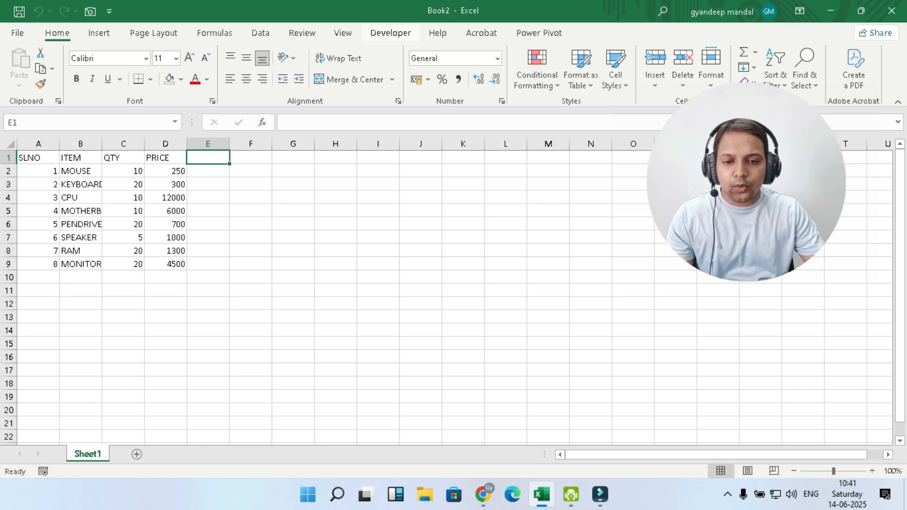
pyautogui.click(390, 32)
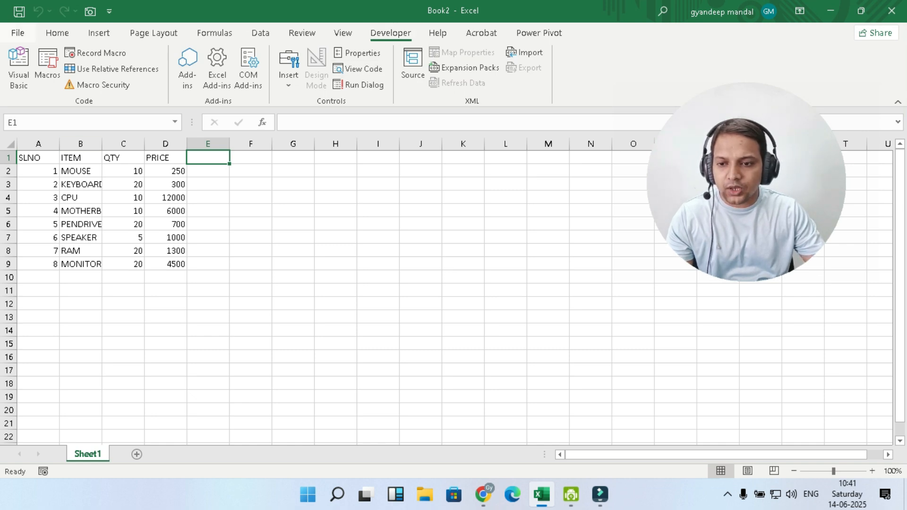
# Step: Open Excel Options and check the Developer tab setting under Customize Ribbon, then close the dialog
pyautogui.click(18, 33)
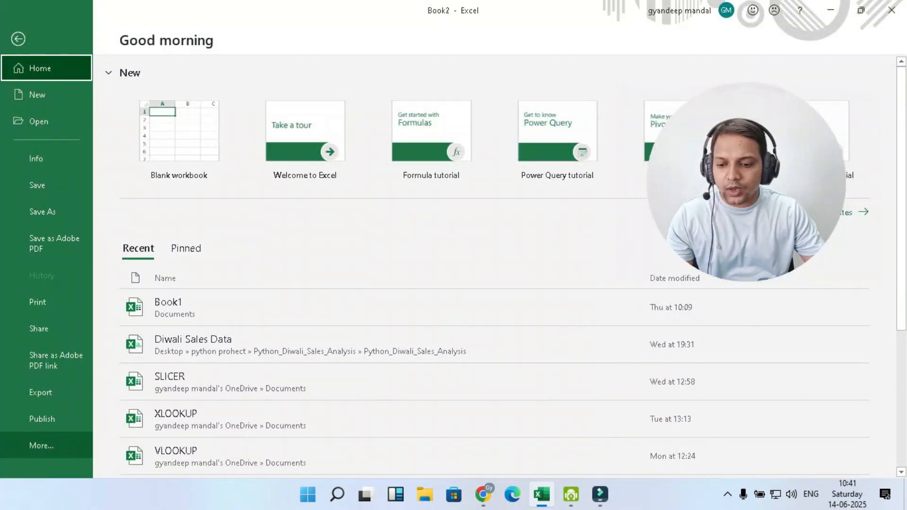
pyautogui.click(41, 446)
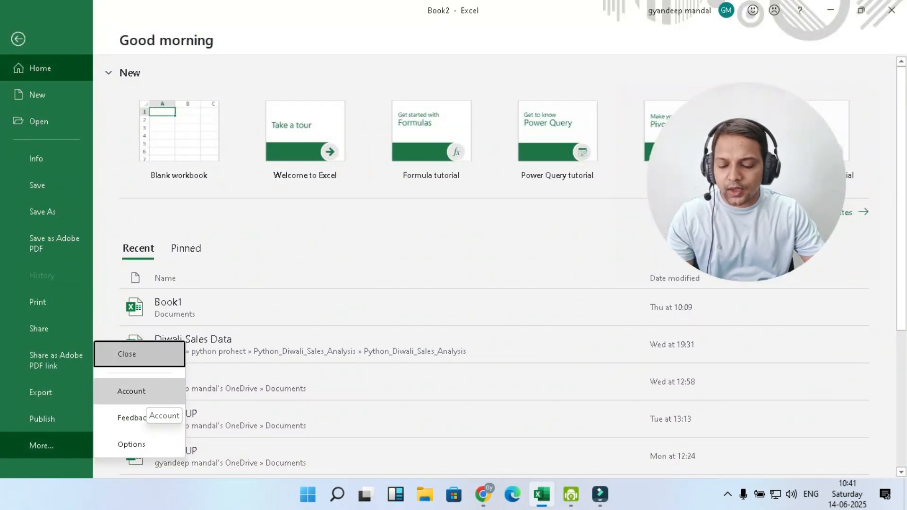
pyautogui.click(131, 444)
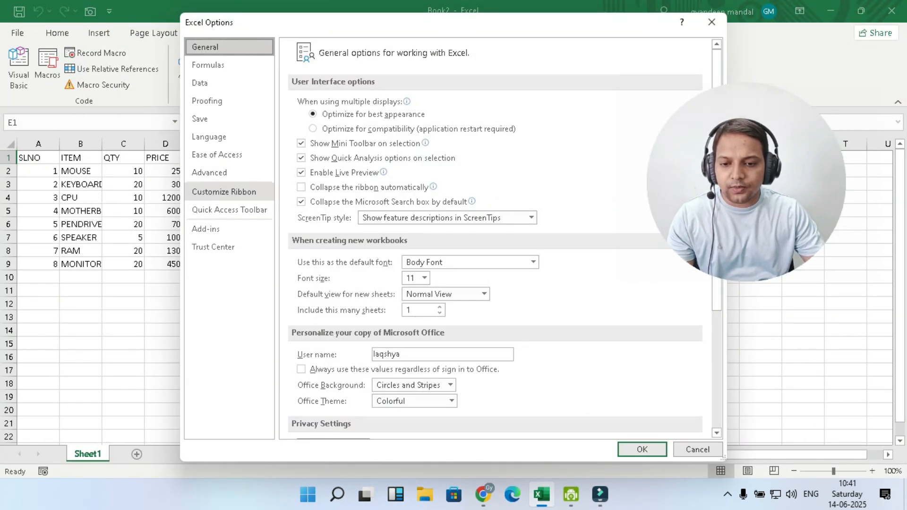
pyautogui.click(224, 192)
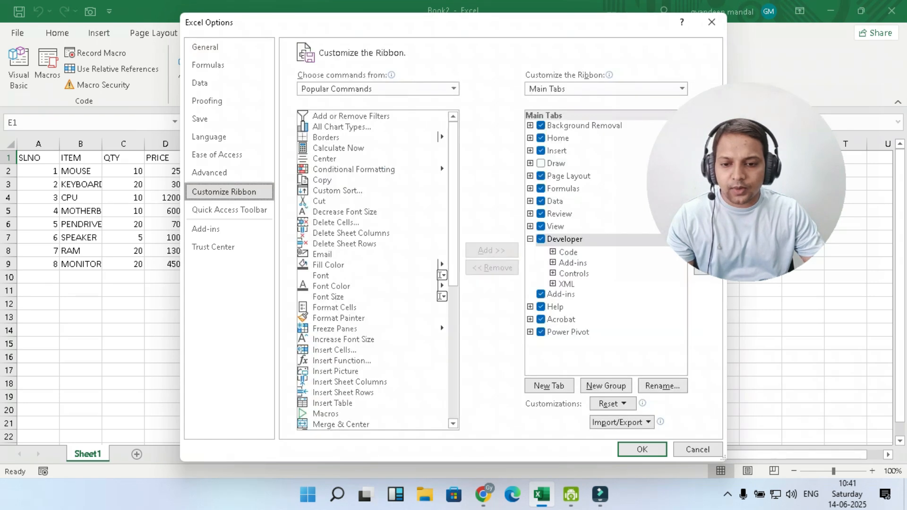
pyautogui.moveTo(404, 27); pyautogui.dragTo(314, 27)
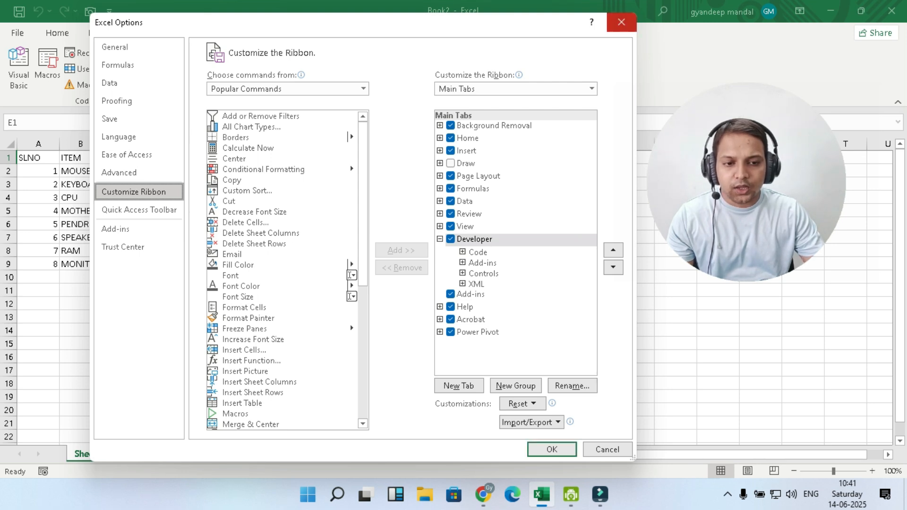
pyautogui.click(620, 22)
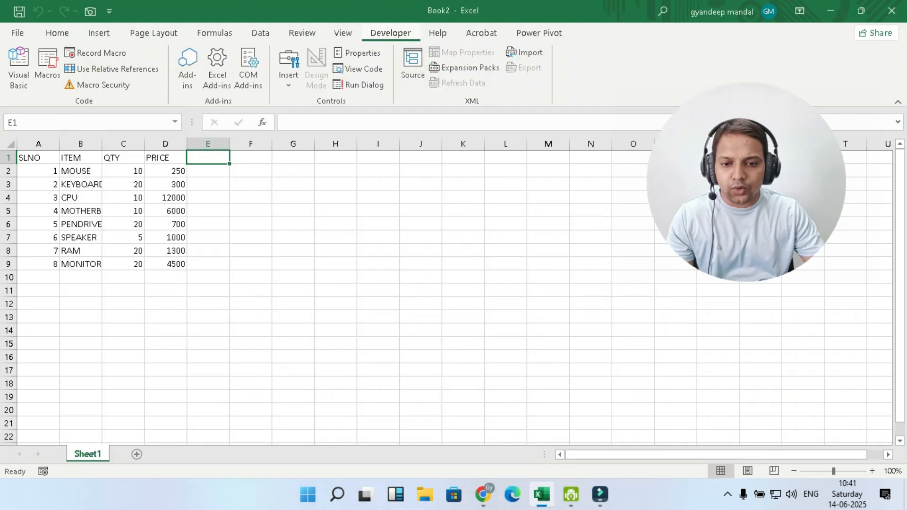
# Step: Open the Macros menu on the View tab to see the macro options, then return to the Developer tab
pyautogui.click(343, 32)
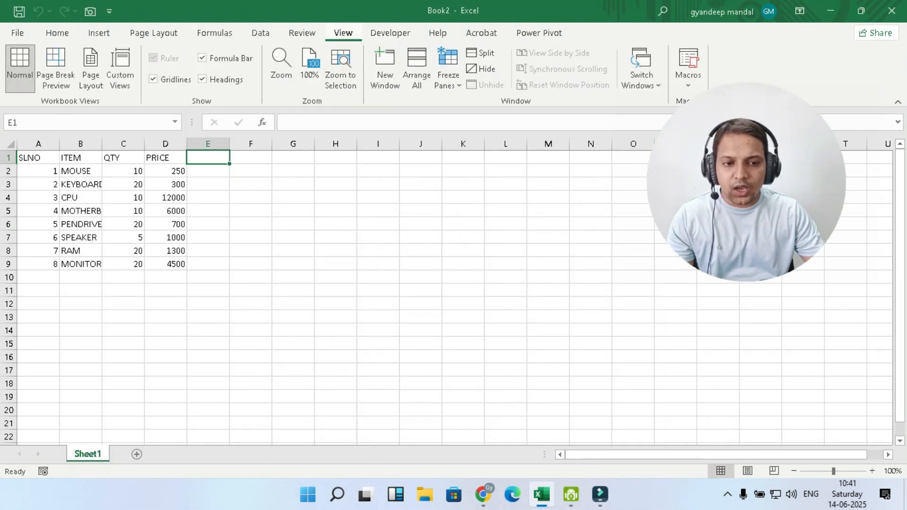
pyautogui.moveTo(746, 203); pyautogui.dragTo(795, 245)
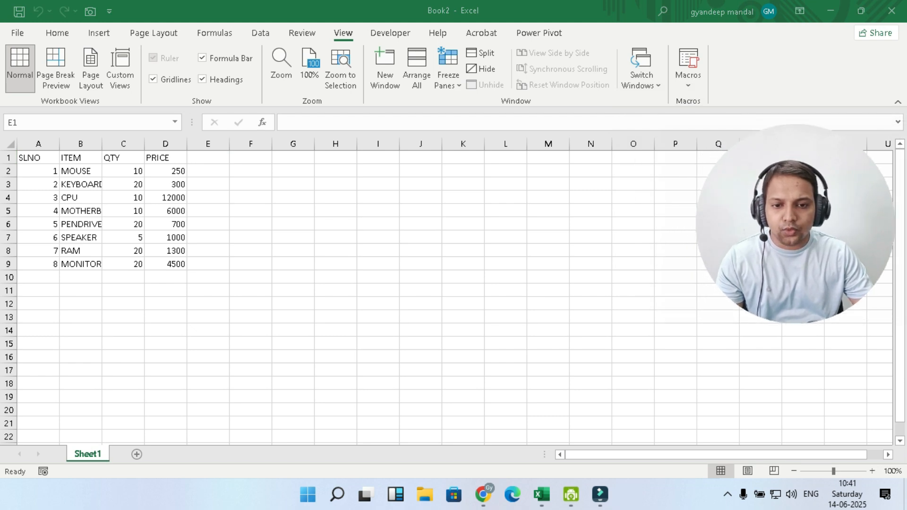
pyautogui.click(688, 82)
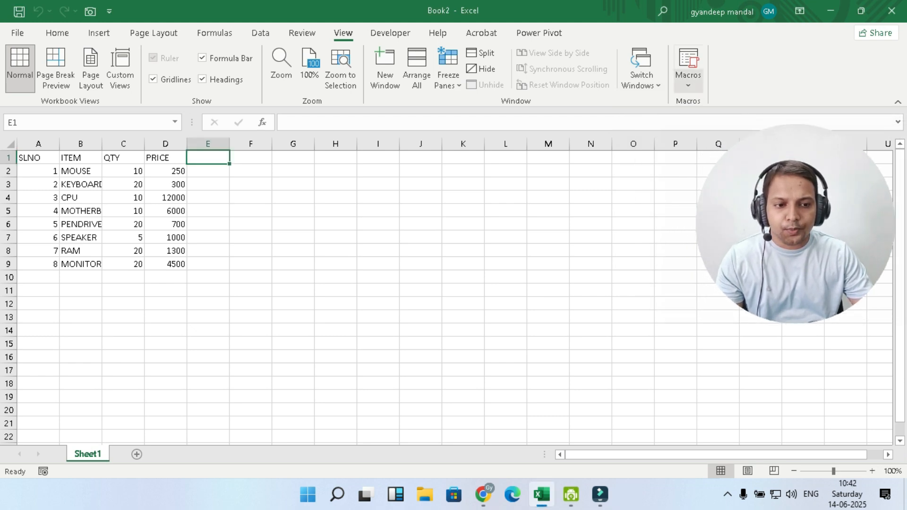
pyautogui.click(688, 82)
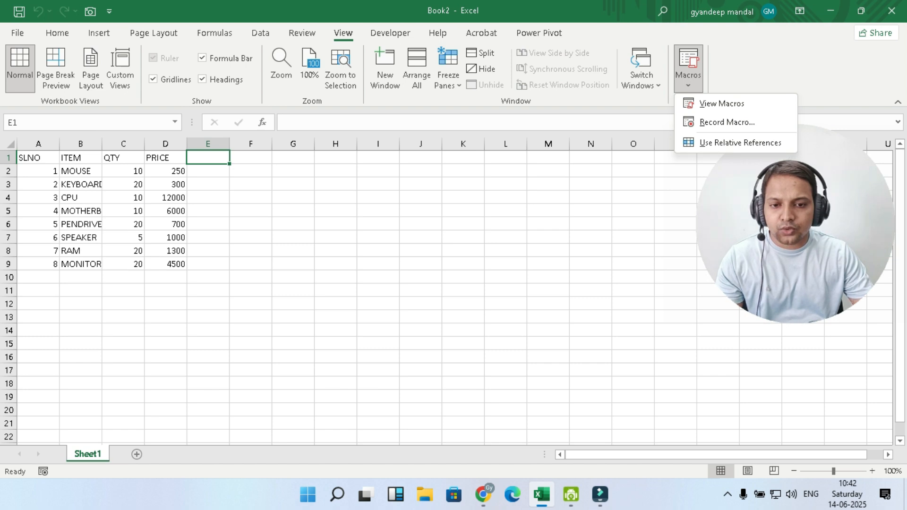
pyautogui.click(391, 33)
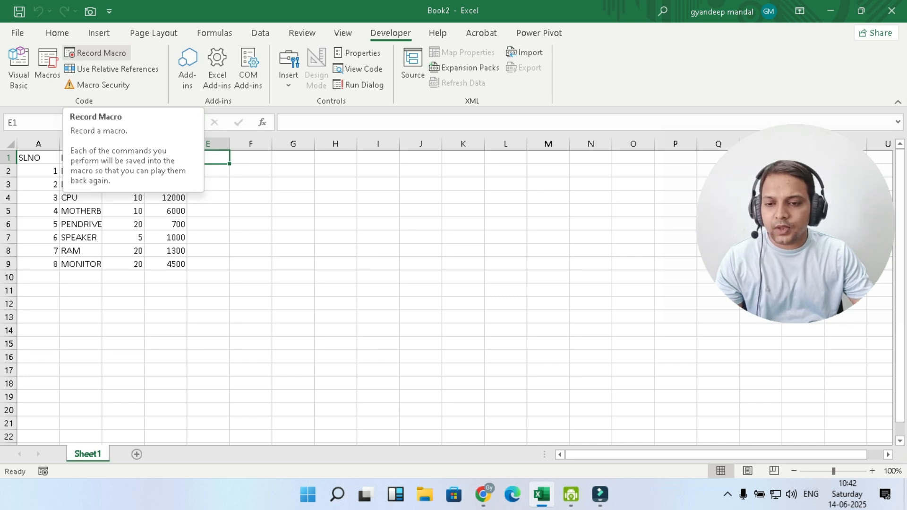
# Step: Start recording a macro named RECORD1 with shortcut Ctrl+Shift+O, stored in This Workbook
pyautogui.click(97, 53)
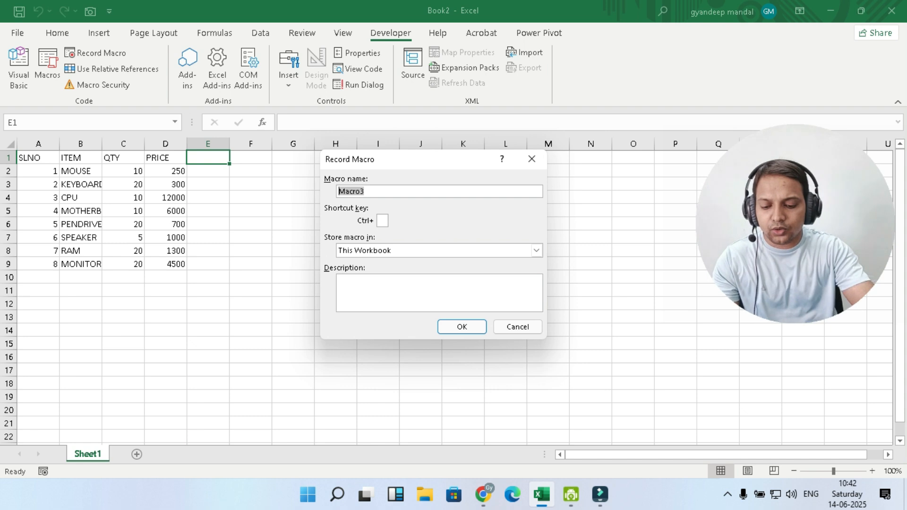
pyautogui.write('R')
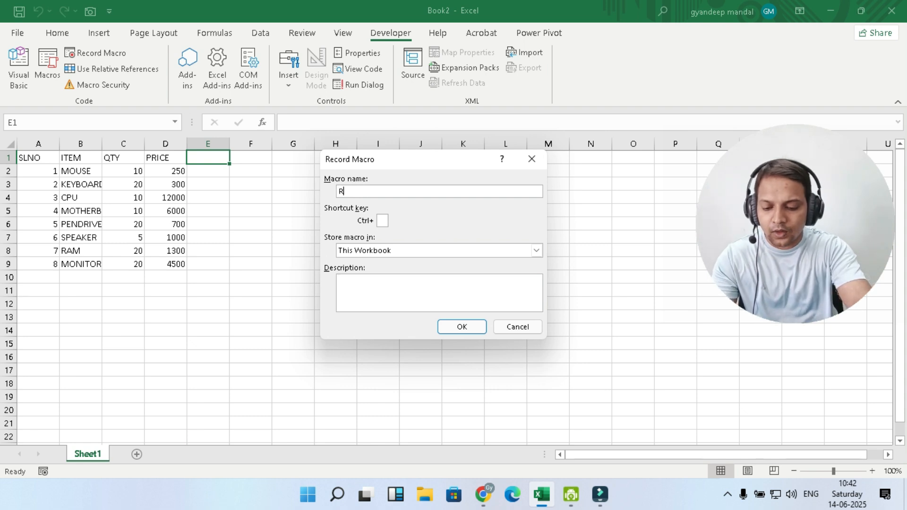
pyautogui.write('ECORD1')
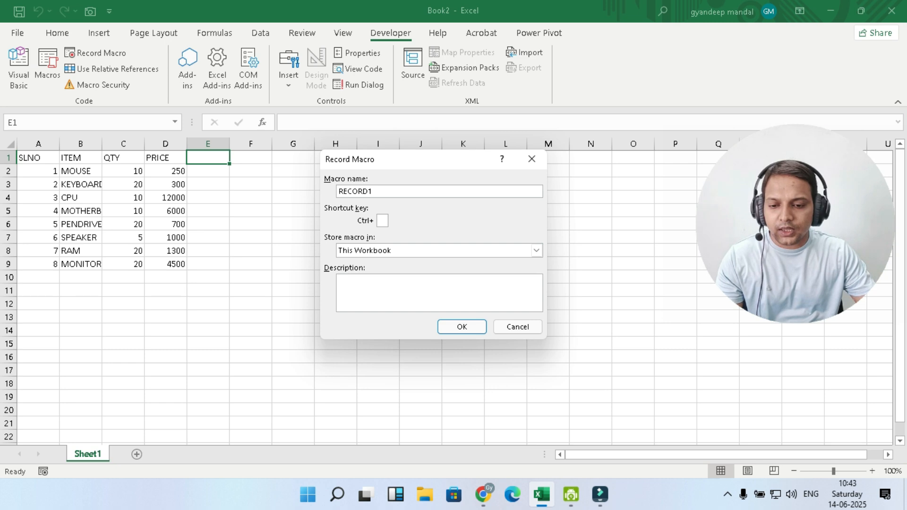
pyautogui.write('O')
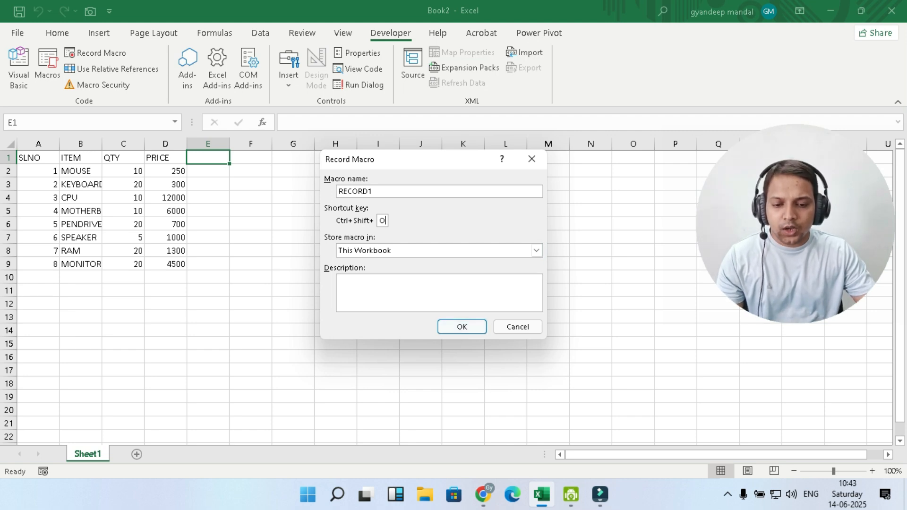
pyautogui.press('Return')
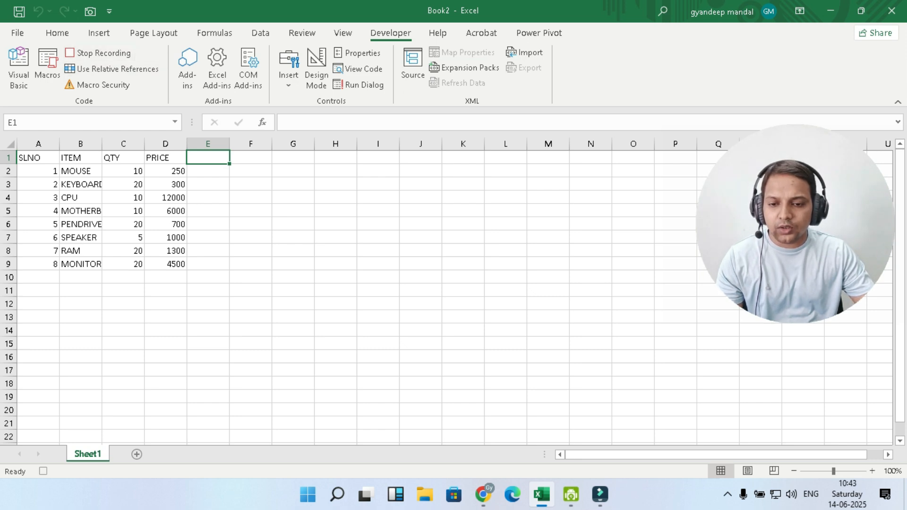
# Step: Enter the column heading TOTAL in cell E1
pyautogui.write('TOTAL')
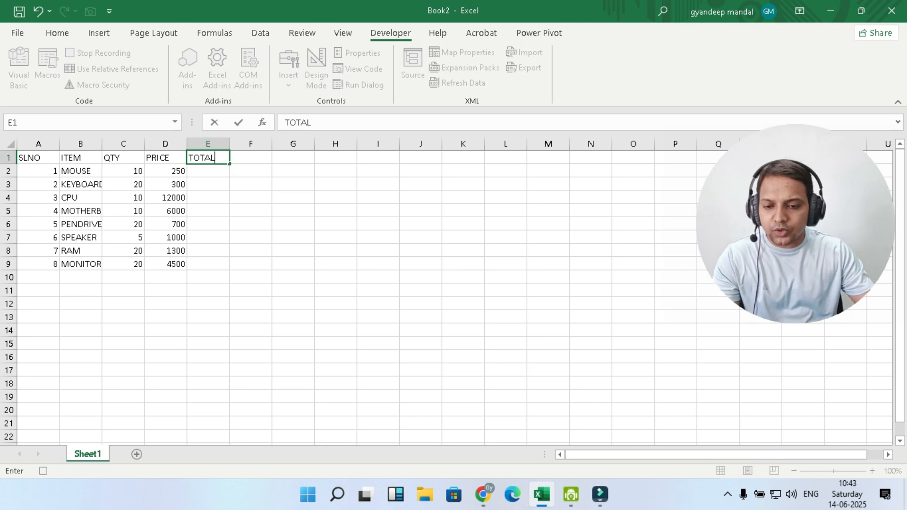
pyautogui.press('Return')
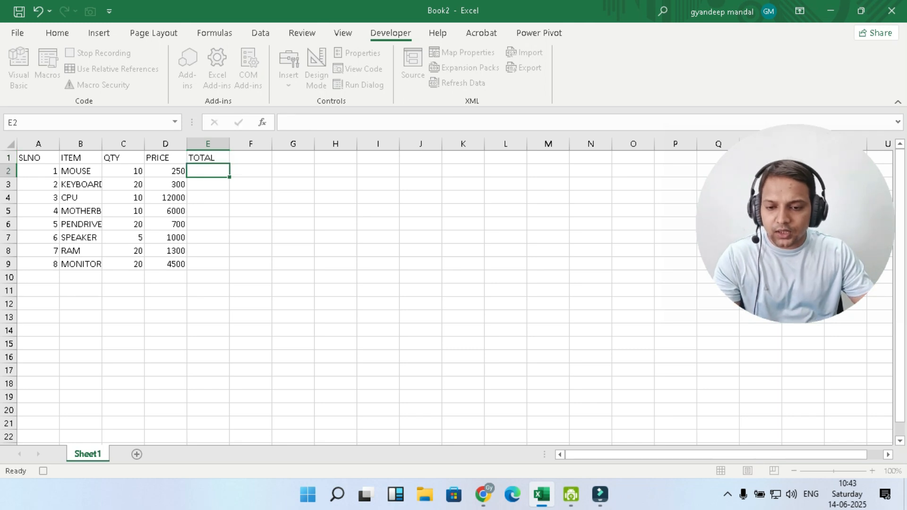
# Step: Enter the formula =C2*D2 in cell E2 and fill it down to E9
pyautogui.write('=')
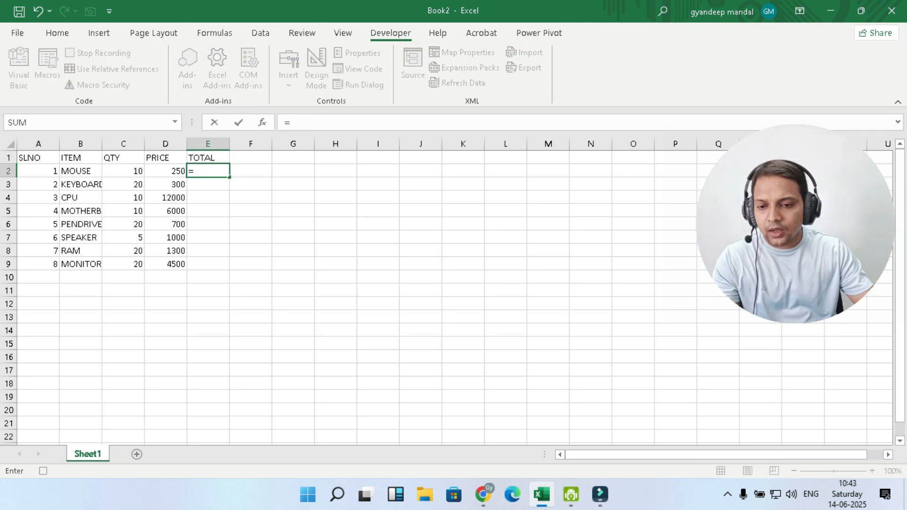
pyautogui.click(123, 171)
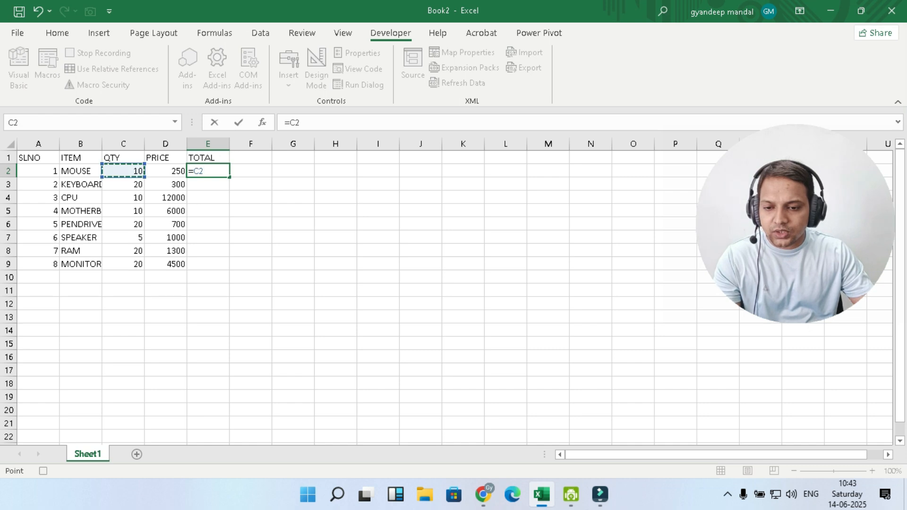
pyautogui.write('*')
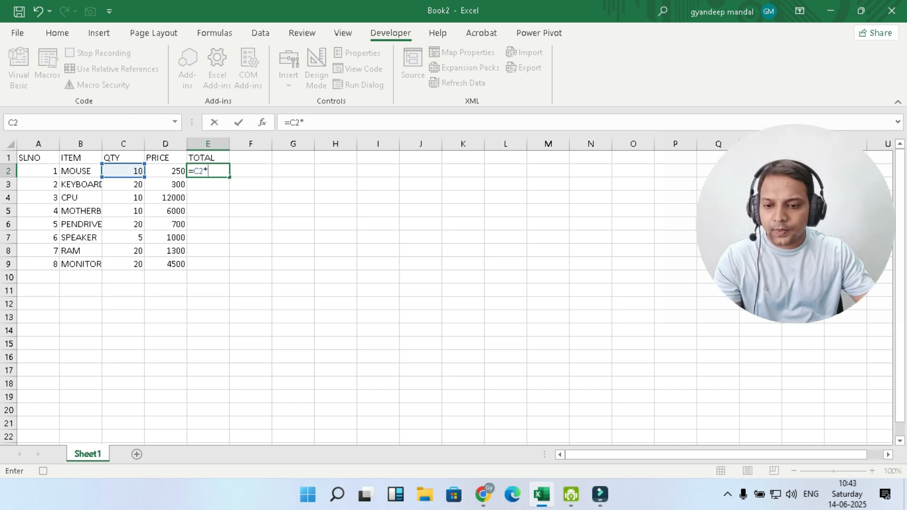
pyautogui.click(165, 171)
pyautogui.press('Return')
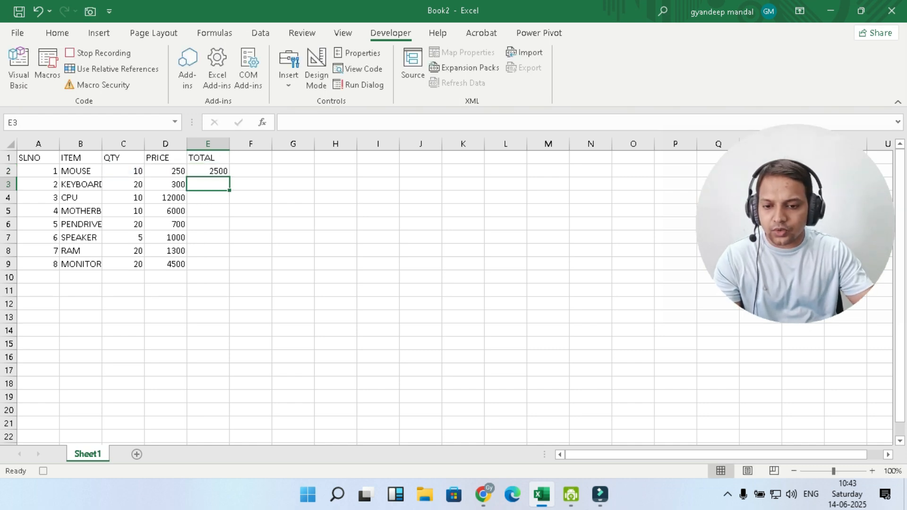
pyautogui.press('Up')
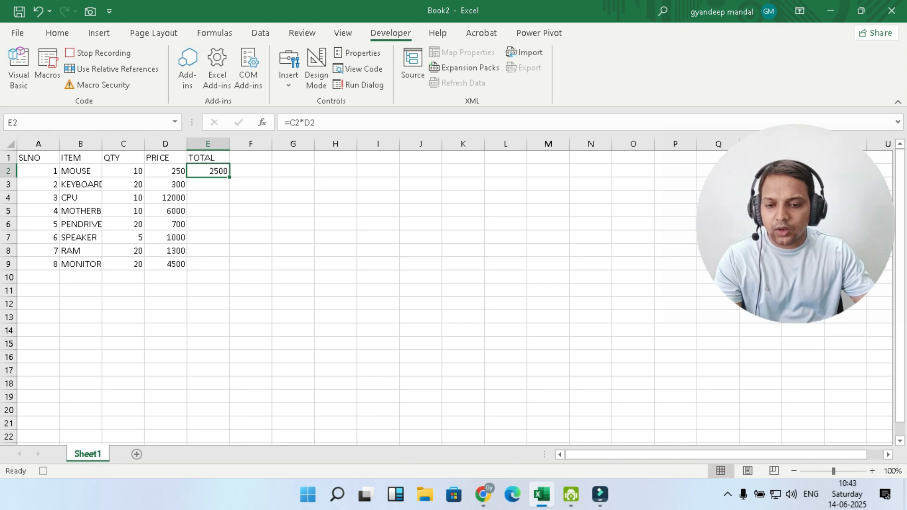
pyautogui.moveTo(229, 177); pyautogui.dragTo(229, 265)
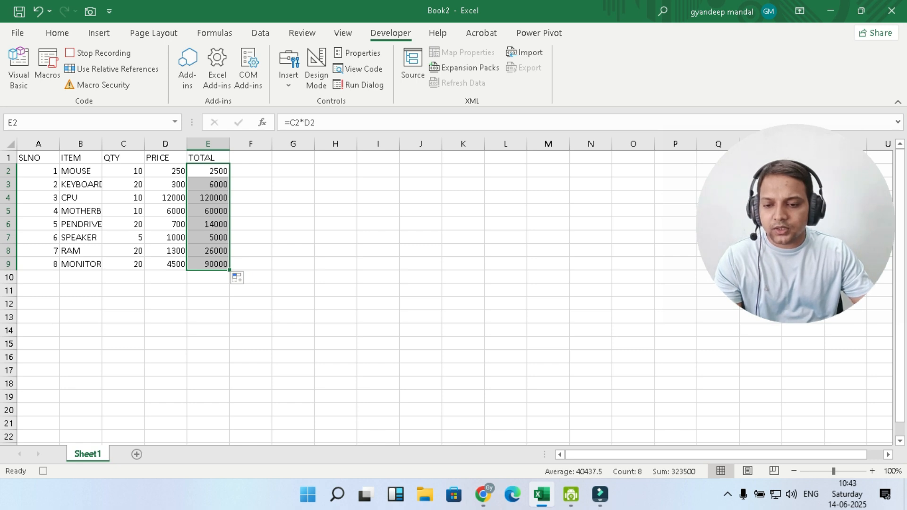
# Step: Insert a new blank row above the table's header row
pyautogui.click(9, 157)
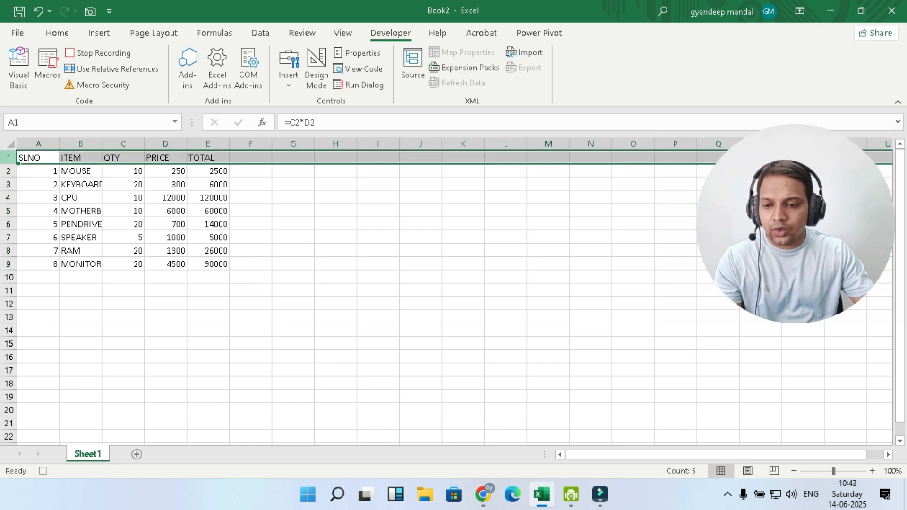
pyautogui.rightClick(8, 158)
pyautogui.click(41, 268)
pyautogui.click(166, 237)
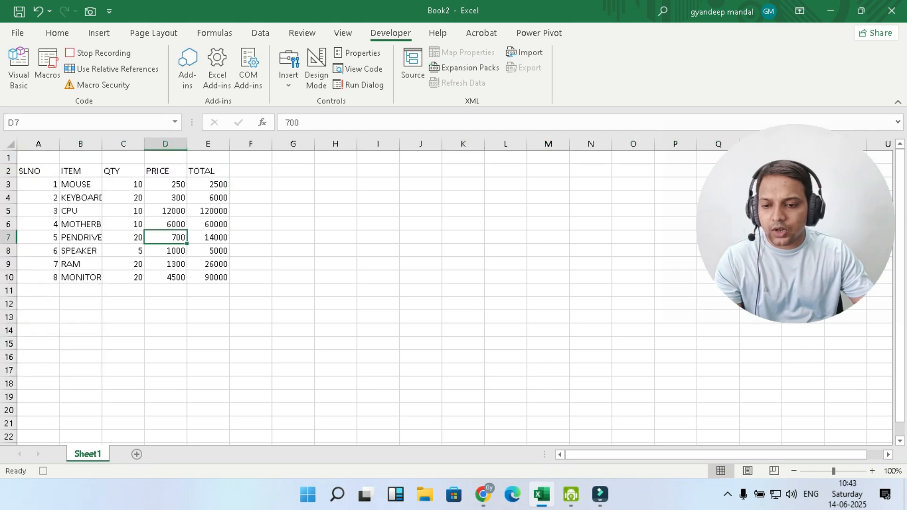
# Step: Merge and center cells A1 through E1 of the new row
pyautogui.moveTo(38, 158); pyautogui.dragTo(208, 158)
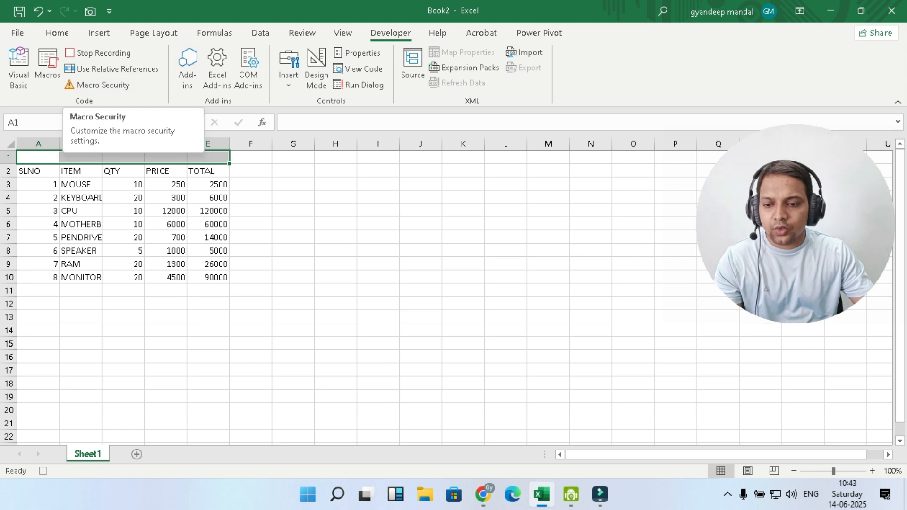
pyautogui.click(57, 32)
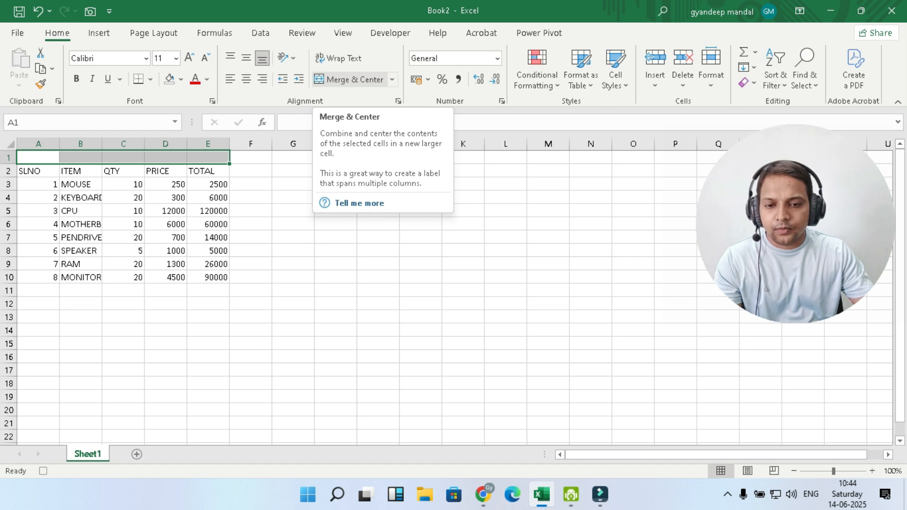
pyautogui.click(352, 79)
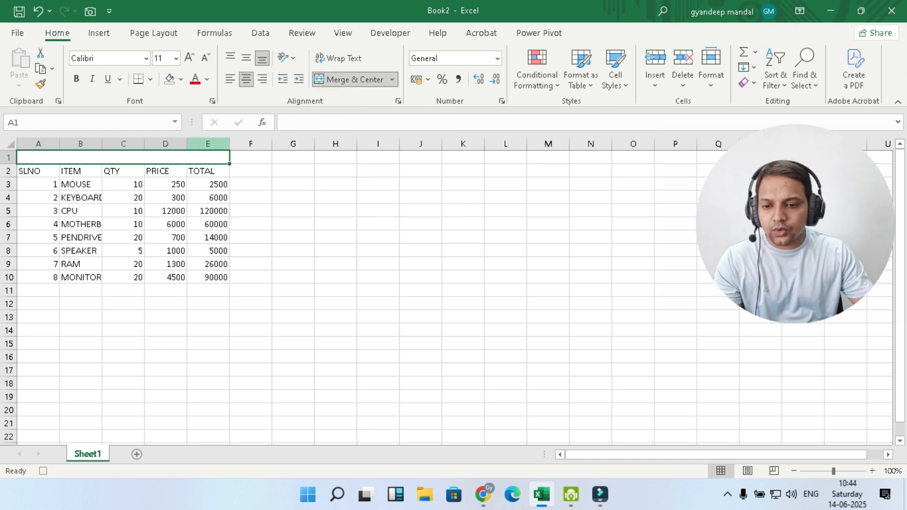
# Step: Enter the title RECORD MACRO in the merged cell A1
pyautogui.doubleClick(160, 158)
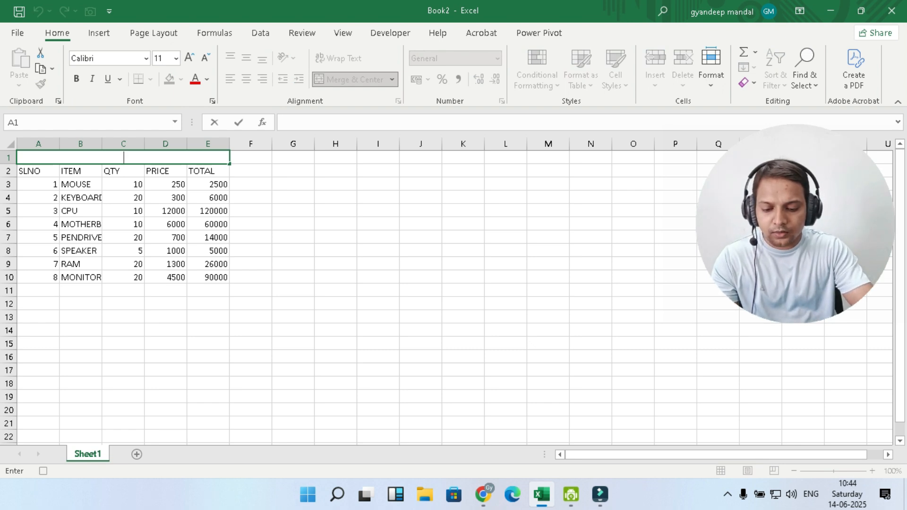
pyautogui.write('RECORD MACRO')
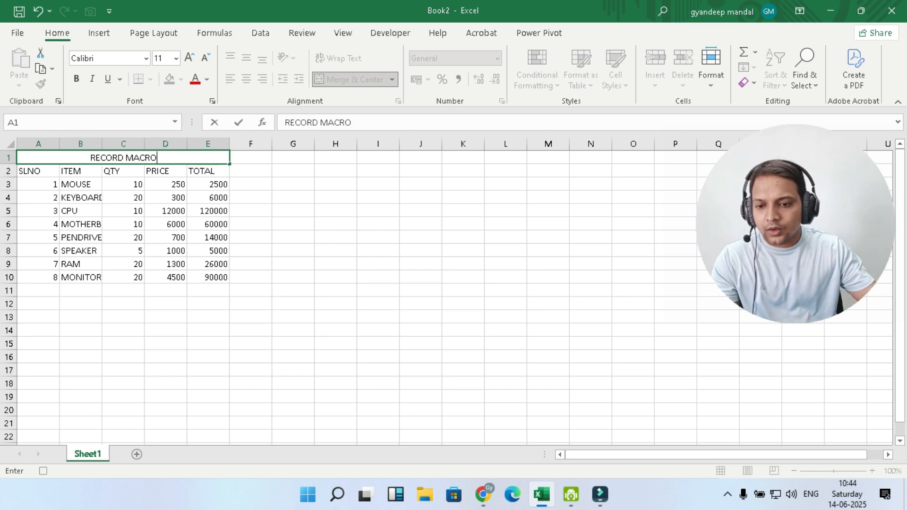
pyautogui.click(292, 237)
pyautogui.click(123, 158)
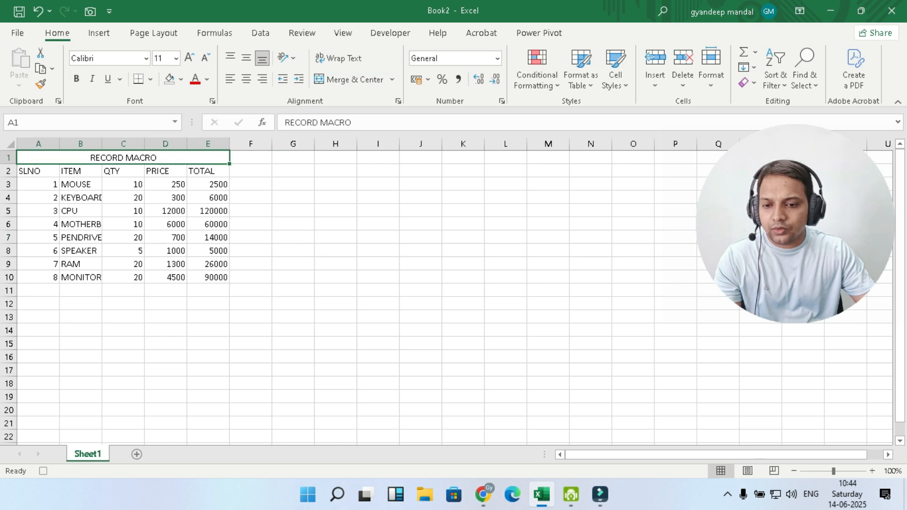
# Step: Format the merged title cell bold, at 14 pt, with an orange fill
pyautogui.hotkey('ctrl', 'b')
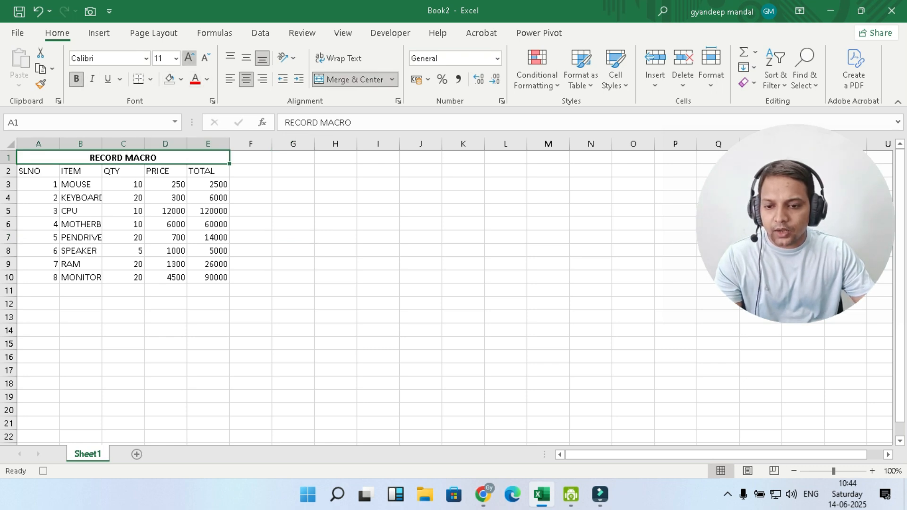
pyautogui.click(189, 57)
pyautogui.click(189, 57)
pyautogui.click(180, 78)
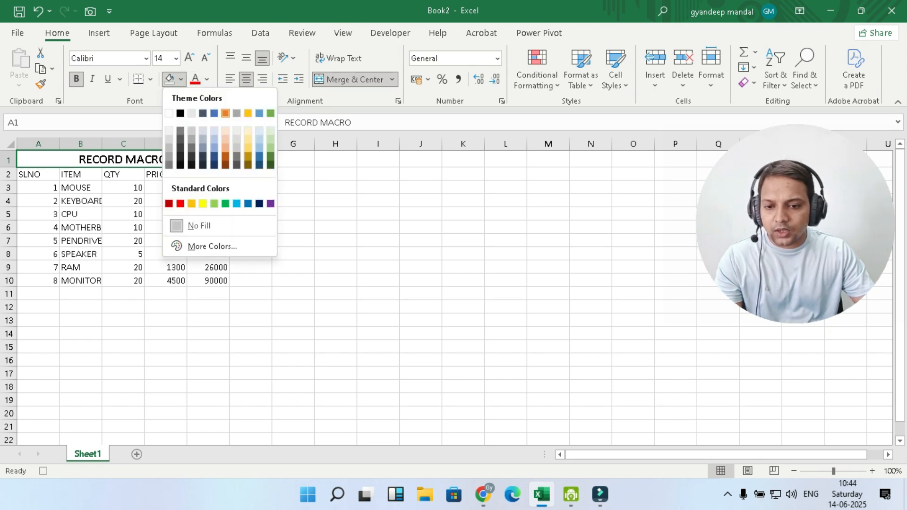
pyautogui.click(192, 203)
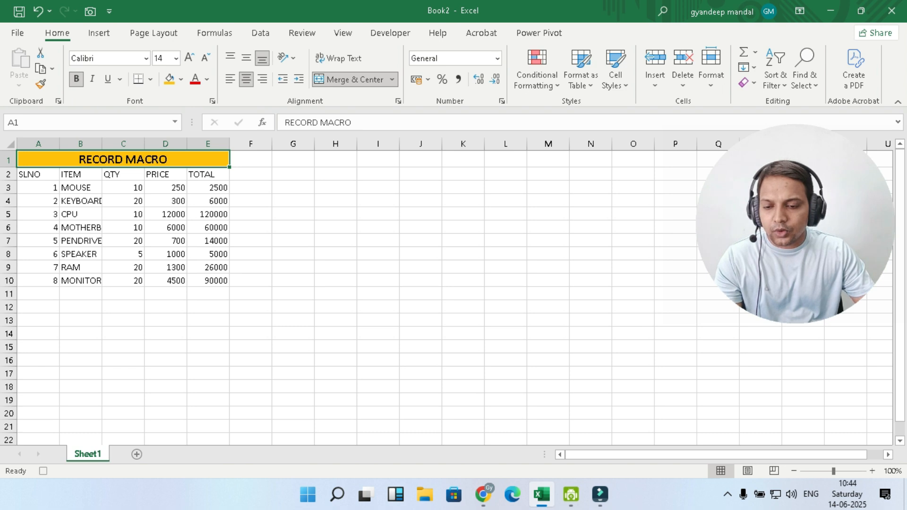
# Step: Format the header row A2:E2 italic and bold with a light blue fill
pyautogui.moveTo(28, 174); pyautogui.dragTo(208, 174)
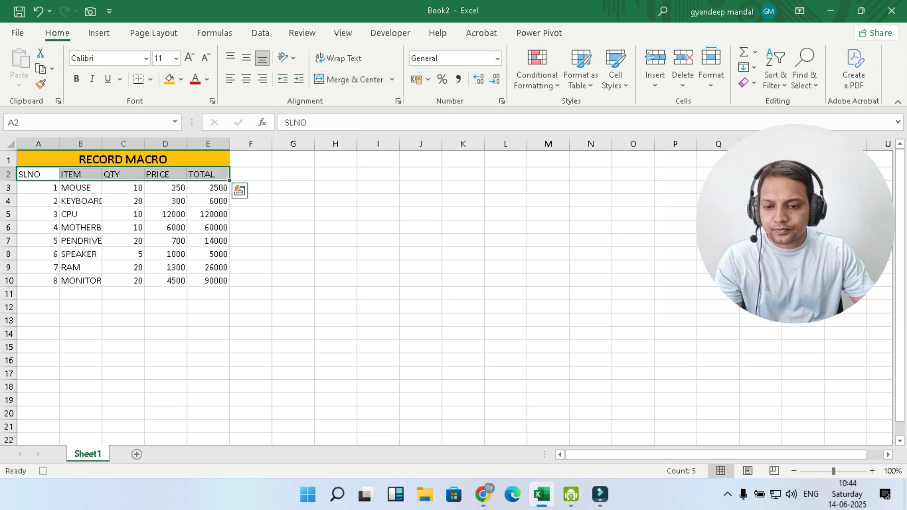
pyautogui.click(92, 78)
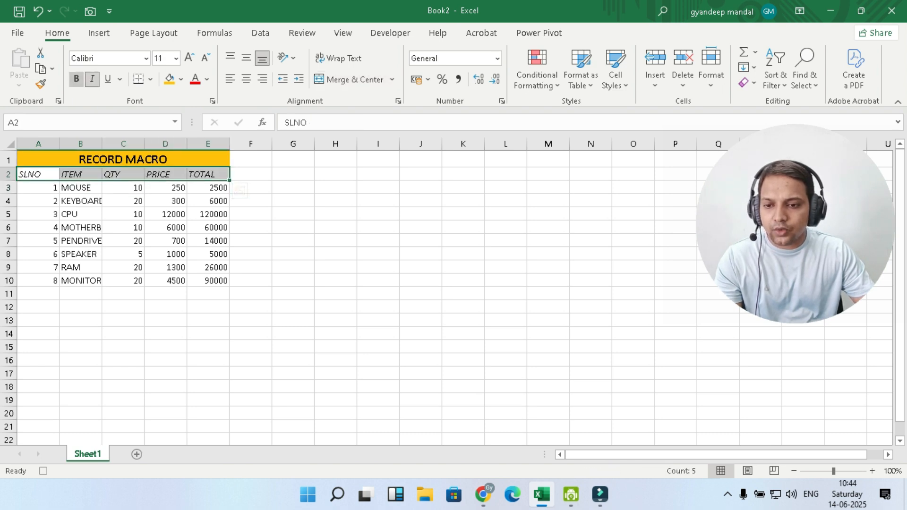
pyautogui.click(76, 79)
pyautogui.click(181, 80)
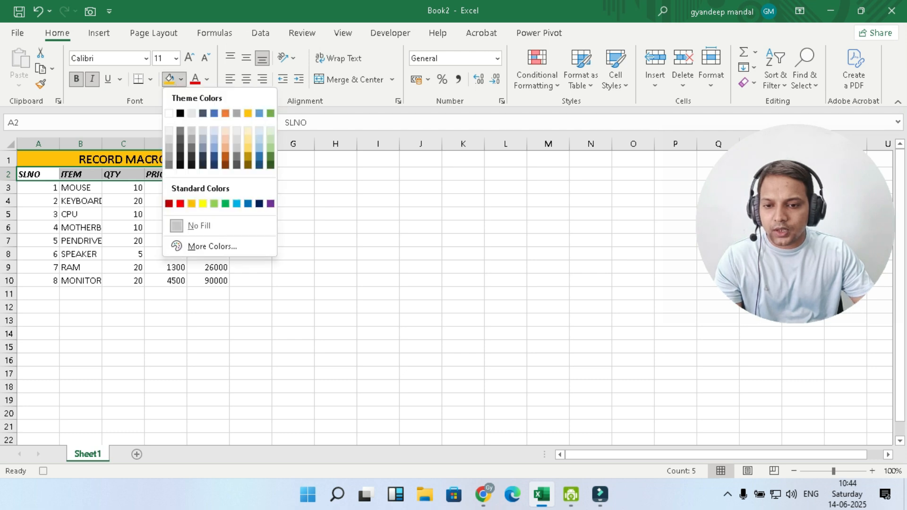
pyautogui.click(214, 140)
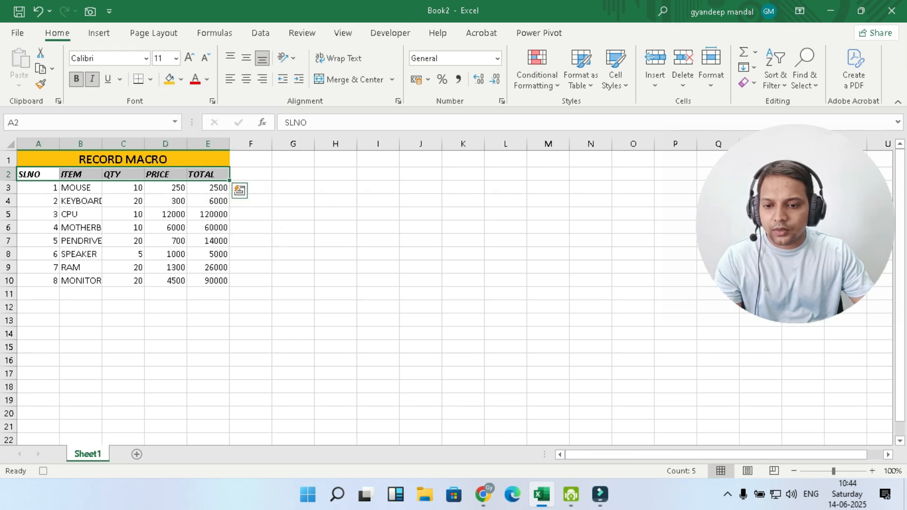
# Step: Fill the data rows A3:E10 with a light orange shade
pyautogui.click(38, 228)
pyautogui.moveTo(38, 187); pyautogui.dragTo(208, 280)
pyautogui.click(181, 79)
pyautogui.click(225, 140)
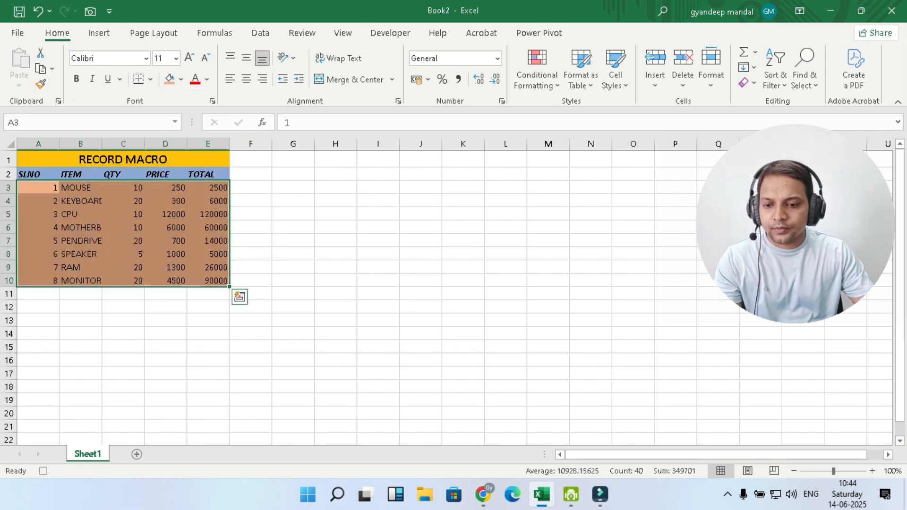
pyautogui.click(181, 79)
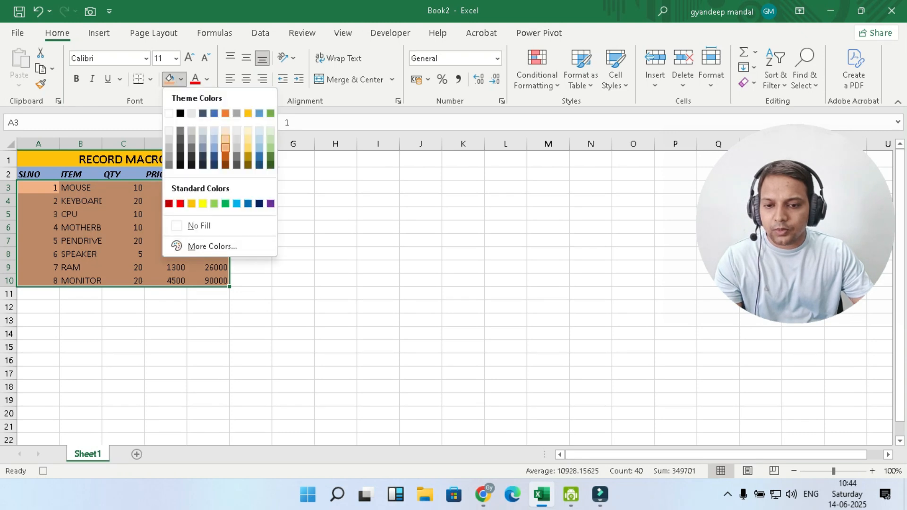
pyautogui.click(226, 139)
pyautogui.click(81, 307)
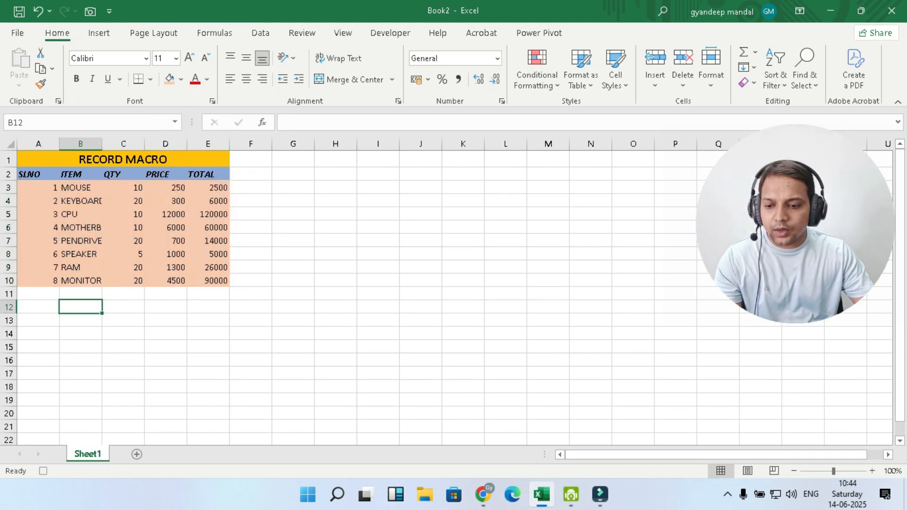
# Step: Enter the label TOTAL SUM in cell B13 and widen column B to fit it
pyautogui.click(38, 320)
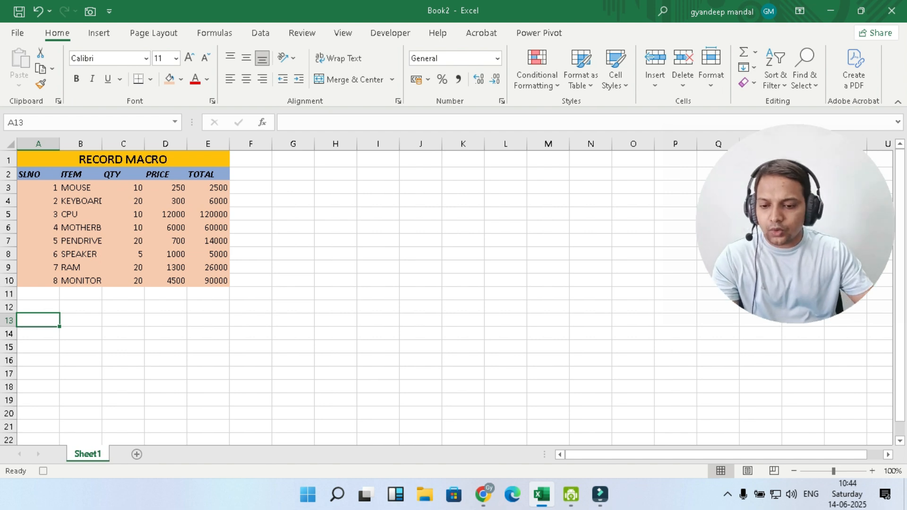
pyautogui.click(80, 320)
pyautogui.write('TOTA')
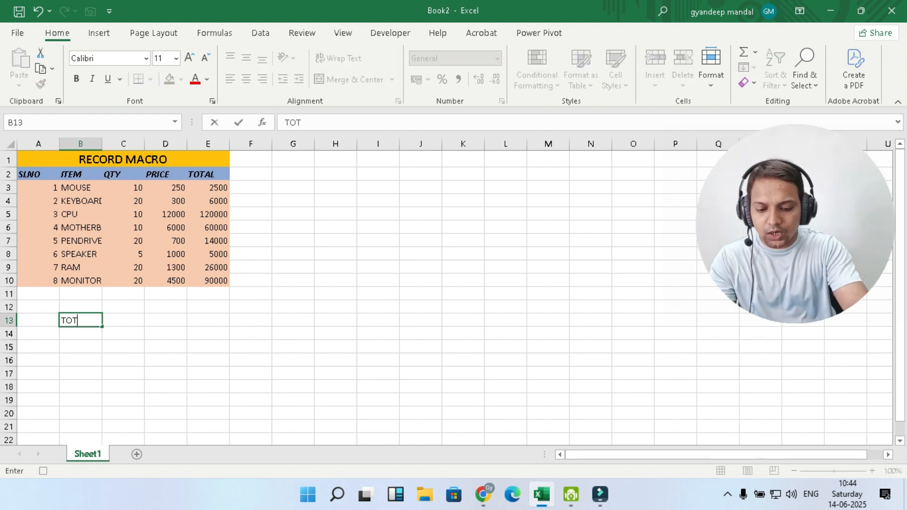
pyautogui.press('BackSpace')
pyautogui.press('BackSpace')
pyautogui.press('BackSpace')
pyautogui.press('BackSpace')
pyautogui.write('SUM')
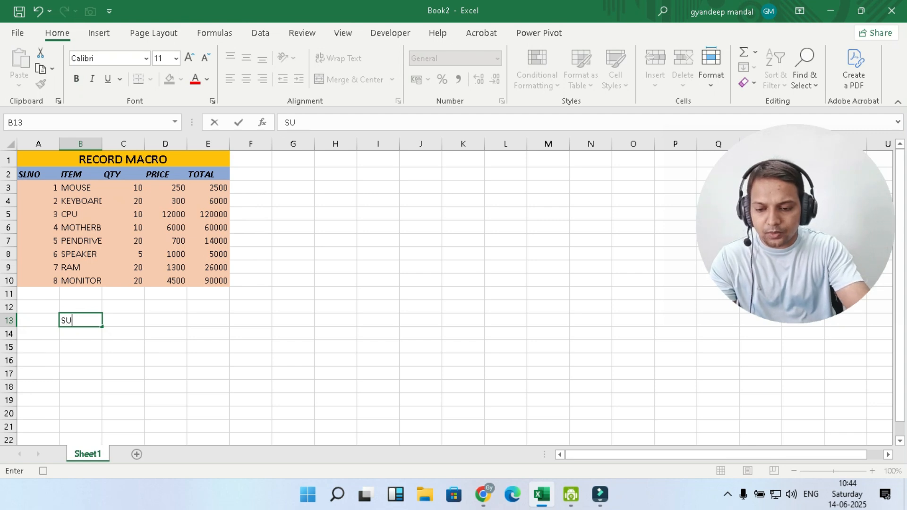
pyautogui.press('BackSpace')
pyautogui.press('BackSpace')
pyautogui.press('BackSpace')
pyautogui.write('TOTAL')
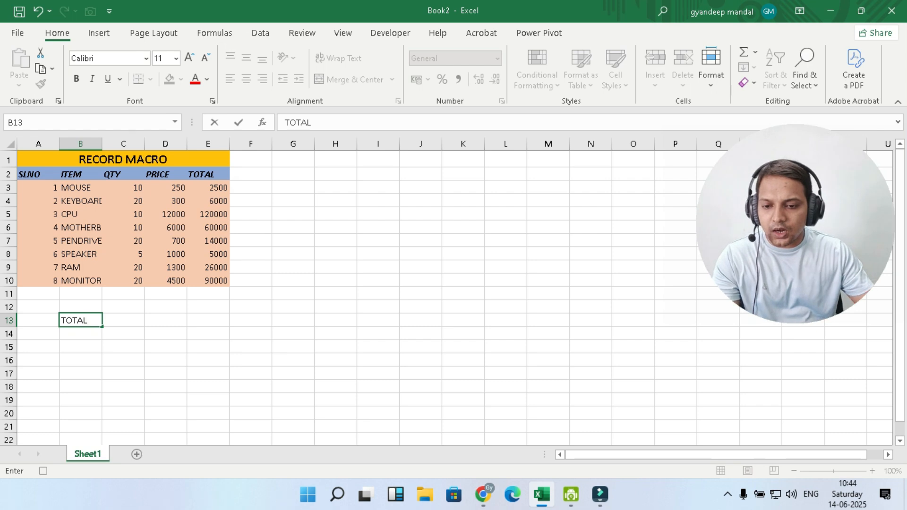
pyautogui.press('Tab')
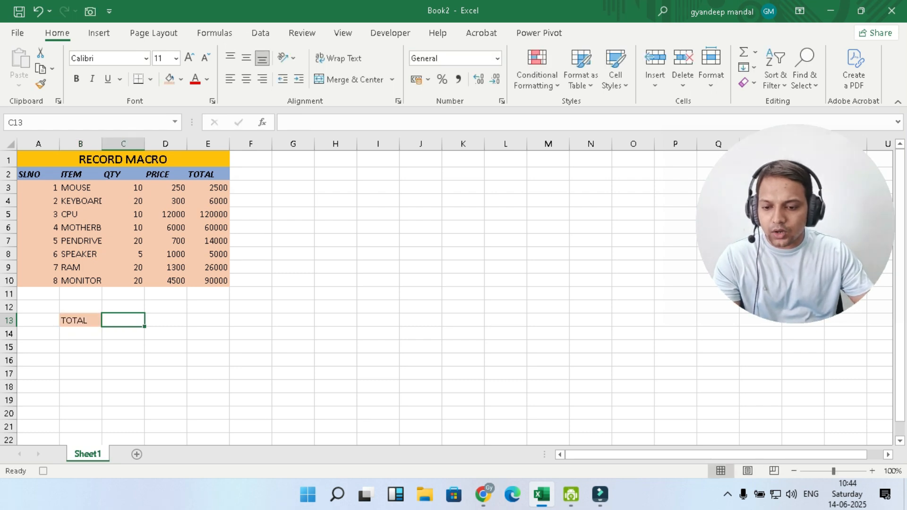
pyautogui.press('Left')
pyautogui.press('F2')
pyautogui.write('SUM')
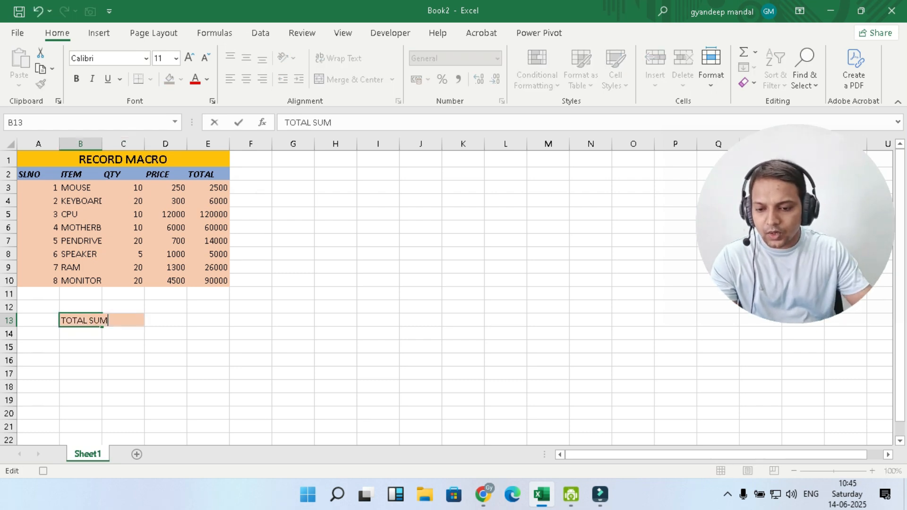
pyautogui.click(123, 359)
pyautogui.moveTo(101, 144); pyautogui.dragTo(110, 144)
# Step: Enter the formula =SUM(C3:C10) in cell C13 to total the quantities
pyautogui.click(131, 320)
pyautogui.write('=')
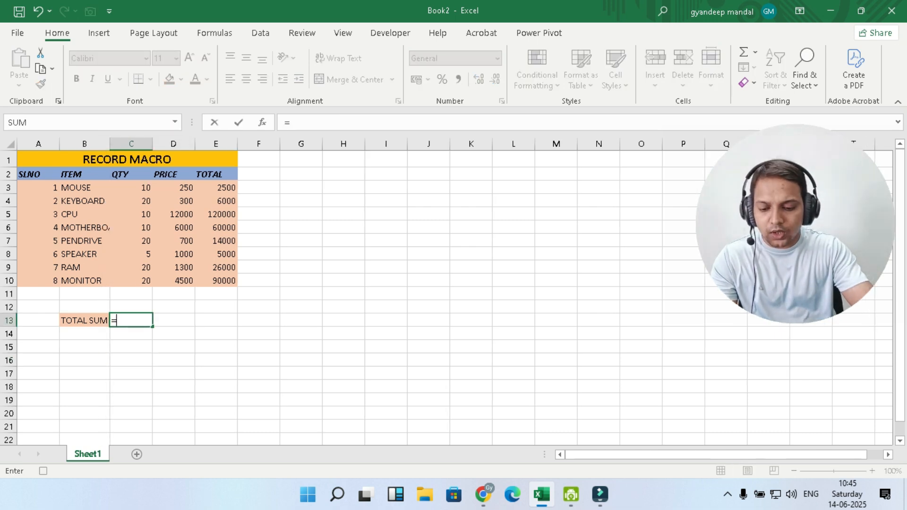
pyautogui.write('SUM(')
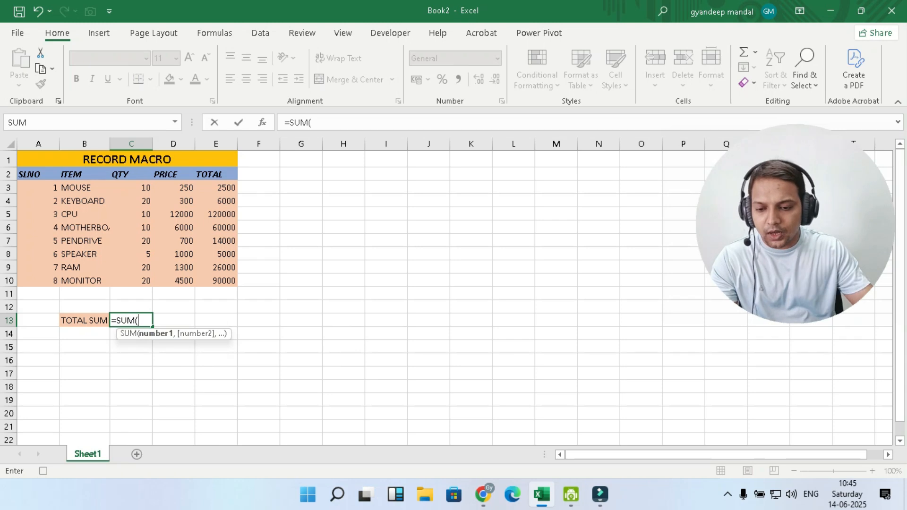
pyautogui.moveTo(142, 187); pyautogui.dragTo(142, 280)
pyautogui.write(')')
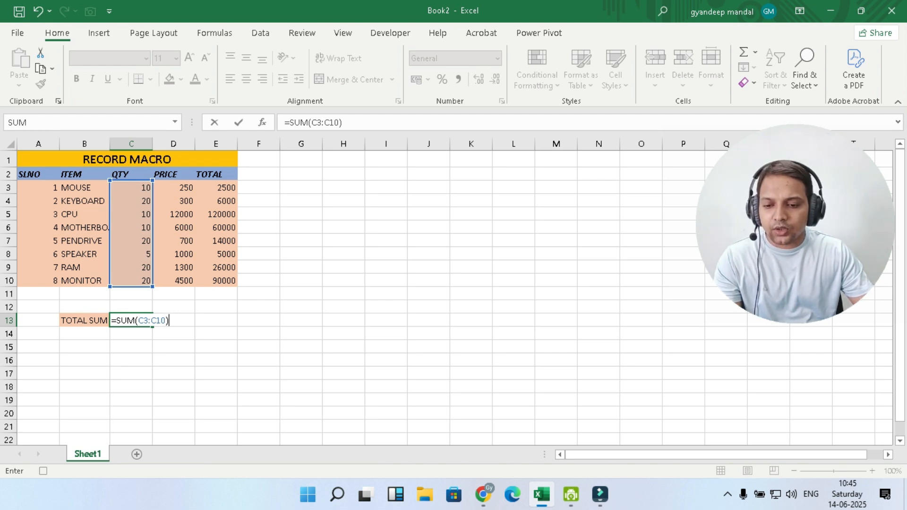
pyautogui.press('Return')
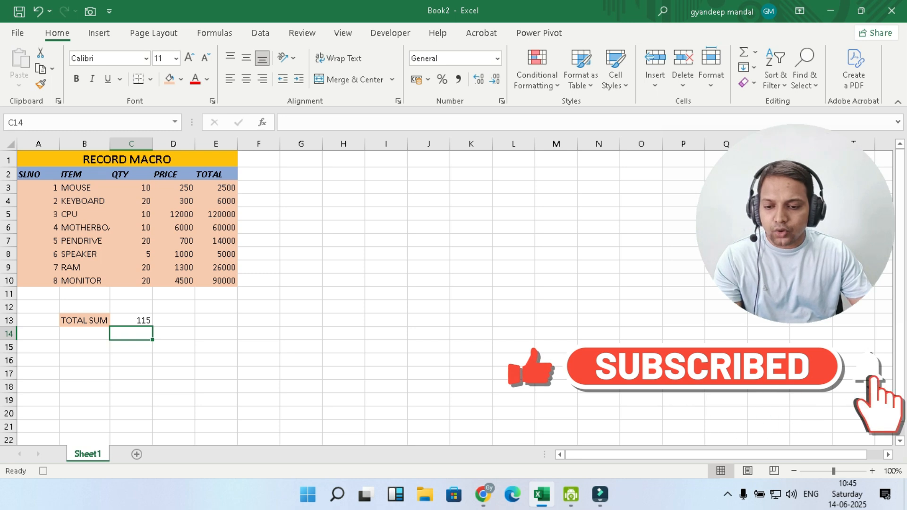
# Step: Enter the formula =SUM(E3:E10) in cell E13 to total the TOTAL column
pyautogui.click(216, 320)
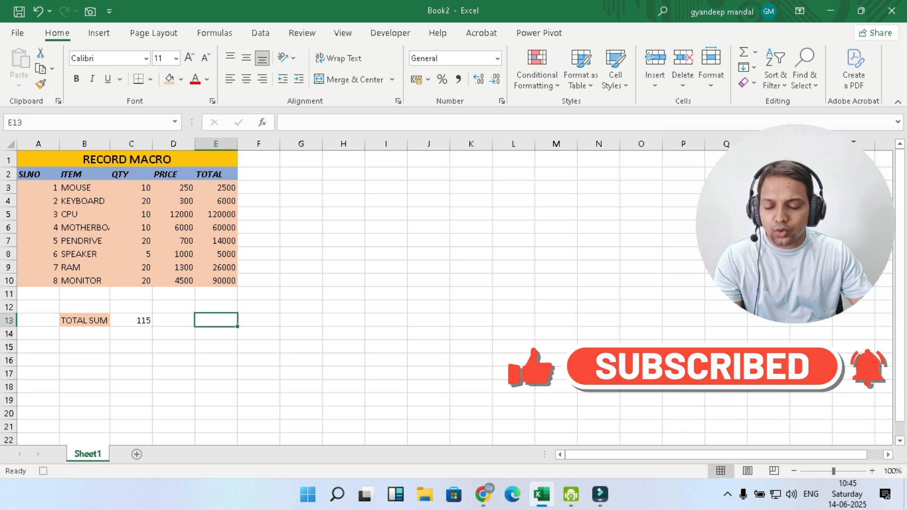
pyautogui.click(131, 320)
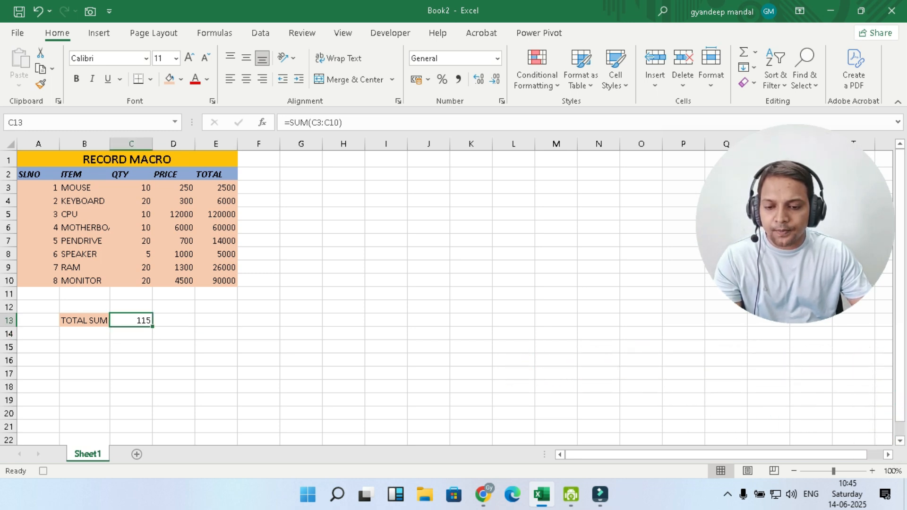
pyautogui.click(216, 320)
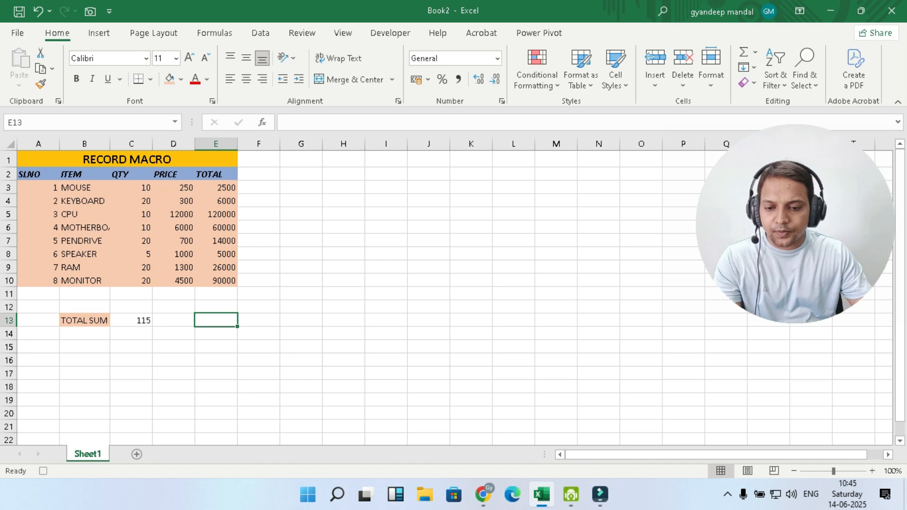
pyautogui.write('=S')
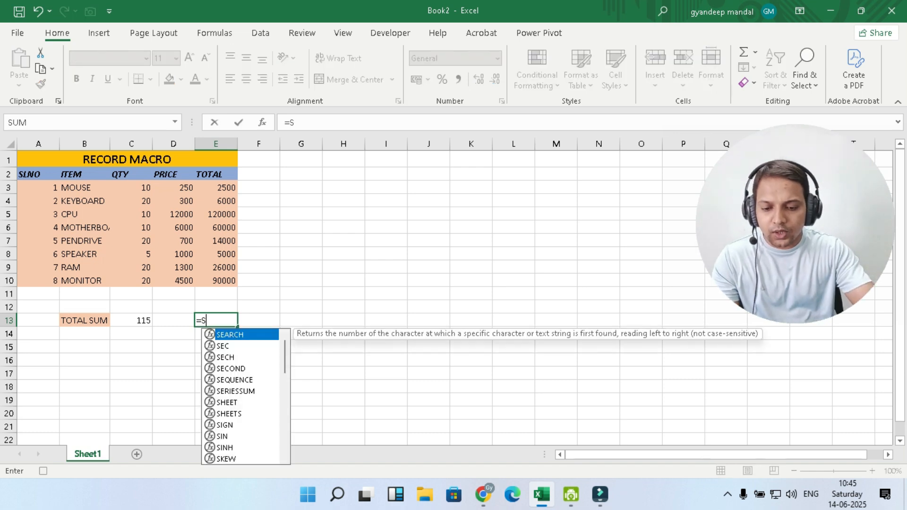
pyautogui.write('UM(')
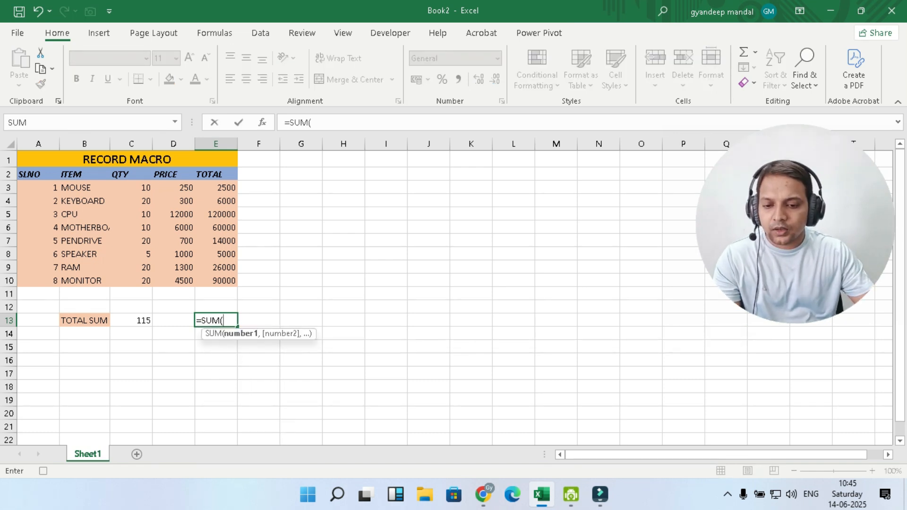
pyautogui.moveTo(216, 188); pyautogui.dragTo(216, 280)
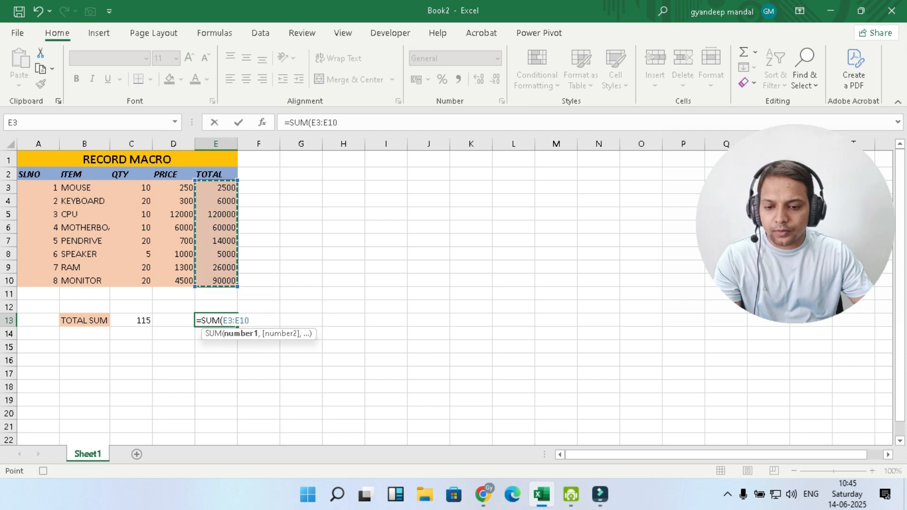
pyautogui.write(')')
pyautogui.press('Return')
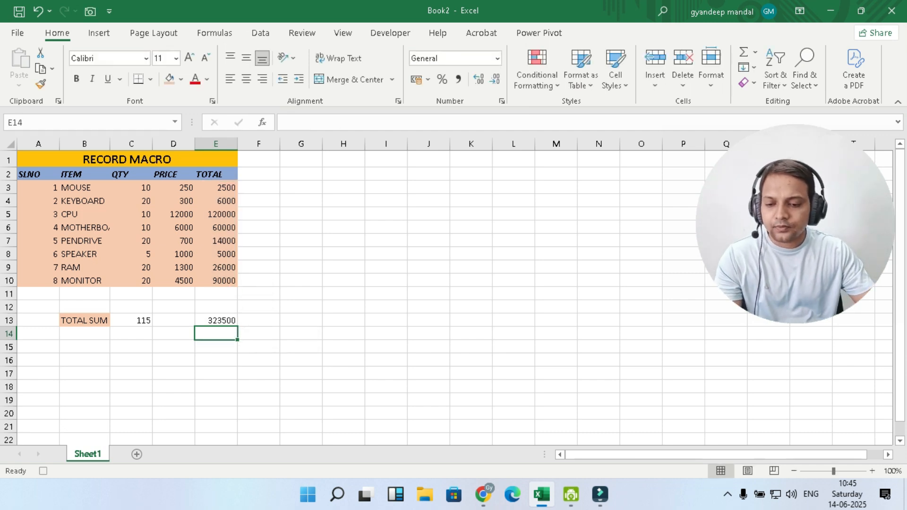
# Step: Fill cell C13 with a light green shade
pyautogui.click(173, 387)
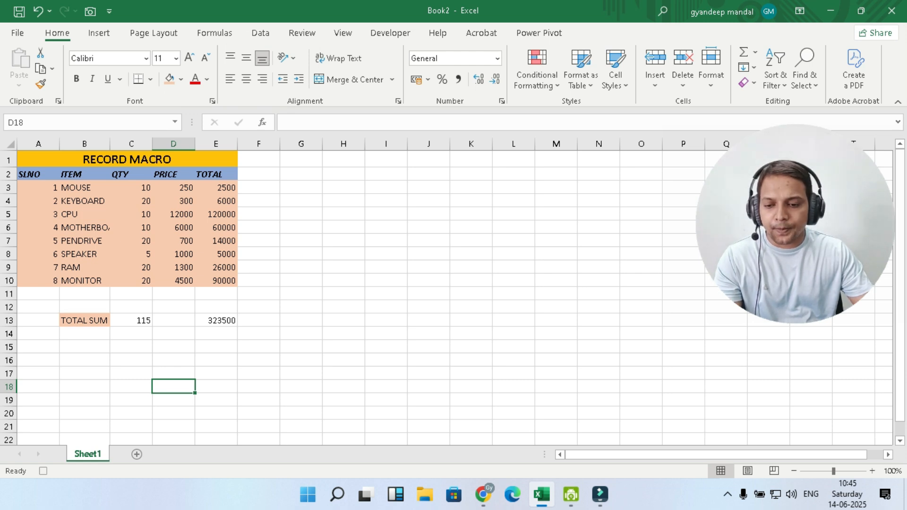
pyautogui.click(215, 320)
pyautogui.click(132, 320)
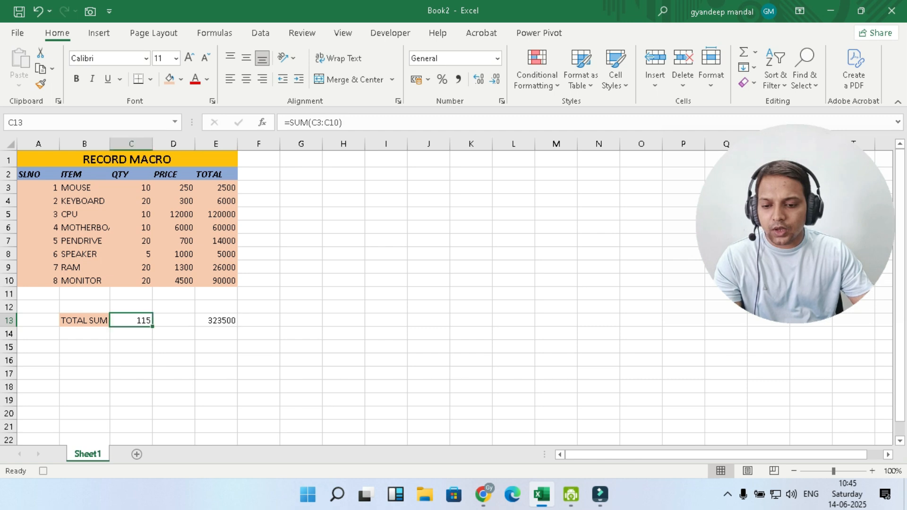
pyautogui.click(181, 79)
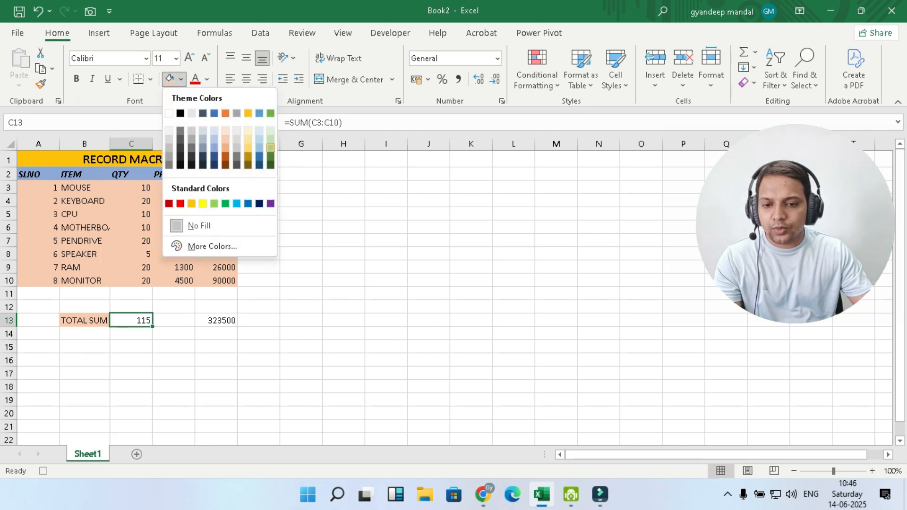
pyautogui.click(271, 148)
# Step: Fill both total cells E13 and C13 with the standard green
pyautogui.click(216, 320)
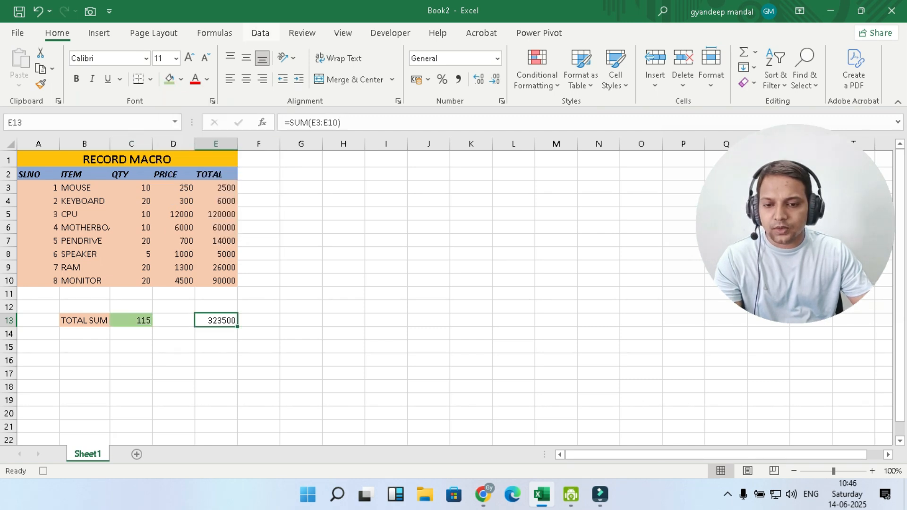
pyautogui.click(181, 79)
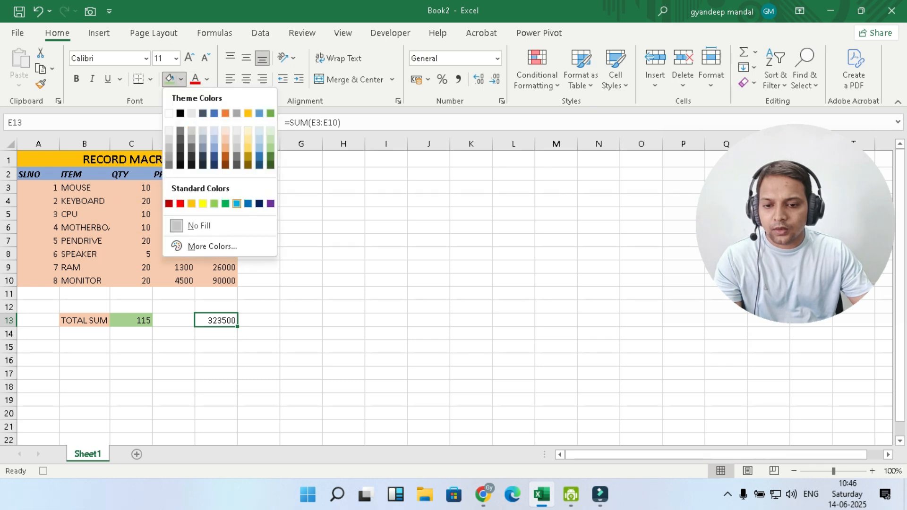
pyautogui.click(226, 203)
pyautogui.click(301, 360)
pyautogui.click(132, 320)
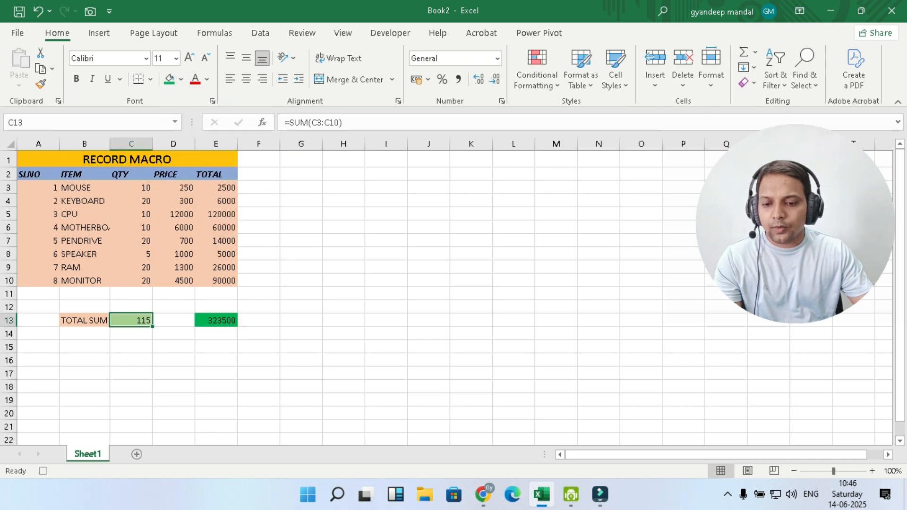
pyautogui.click(181, 79)
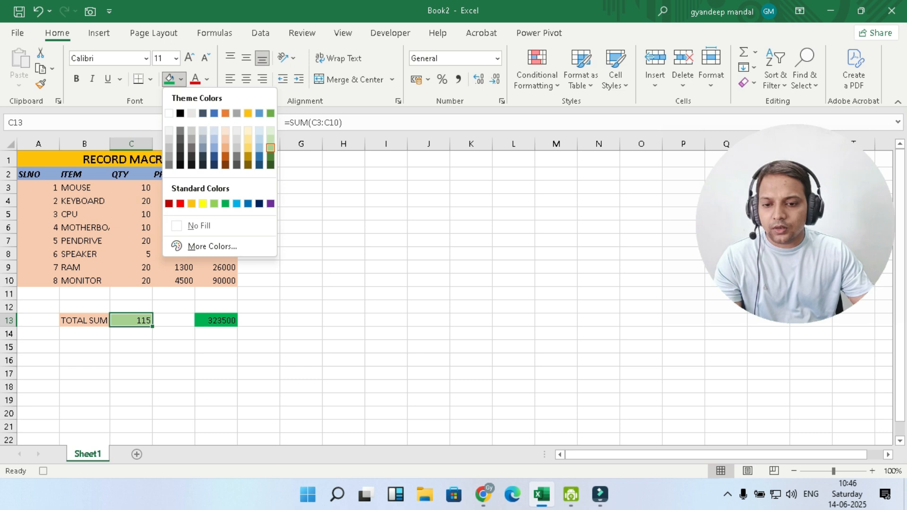
pyautogui.click(226, 204)
pyautogui.click(127, 159)
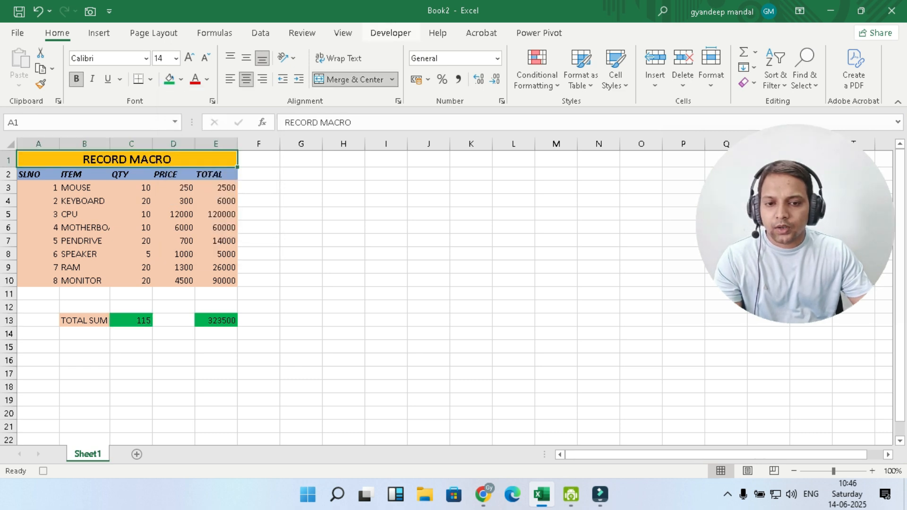
# Step: Stop recording the macro and add a new worksheet
pyautogui.click(390, 33)
pyautogui.click(100, 53)
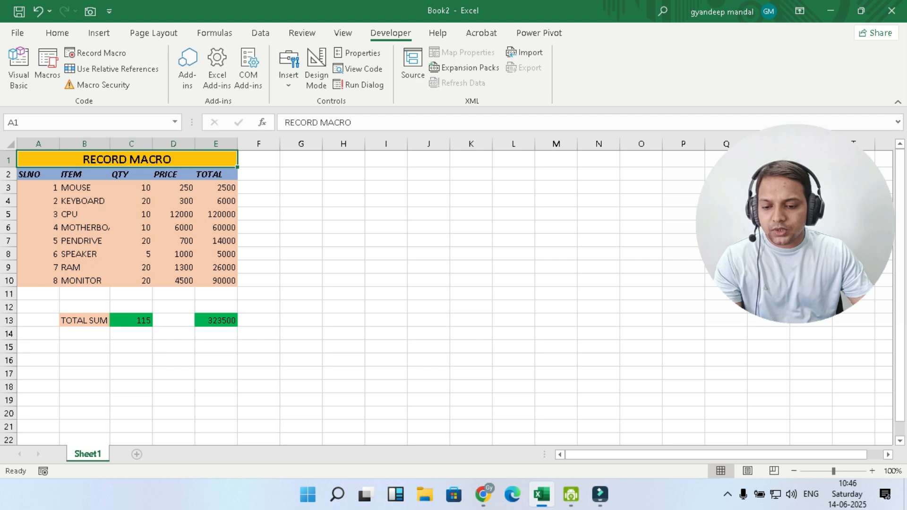
pyautogui.click(137, 454)
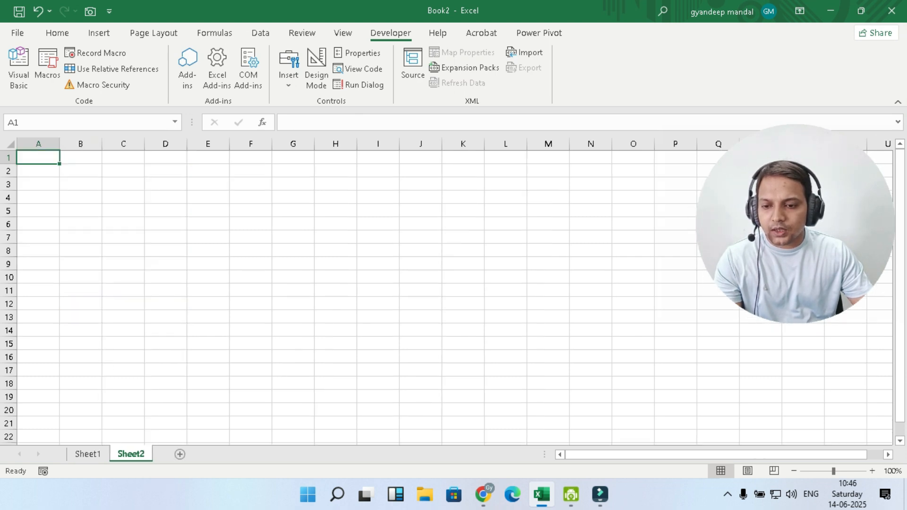
# Step: Fill the new sheet with a seven-item SLNO, ITEM, QTY, PRICE list from MOUSE to SSD
pyautogui.click(87, 454)
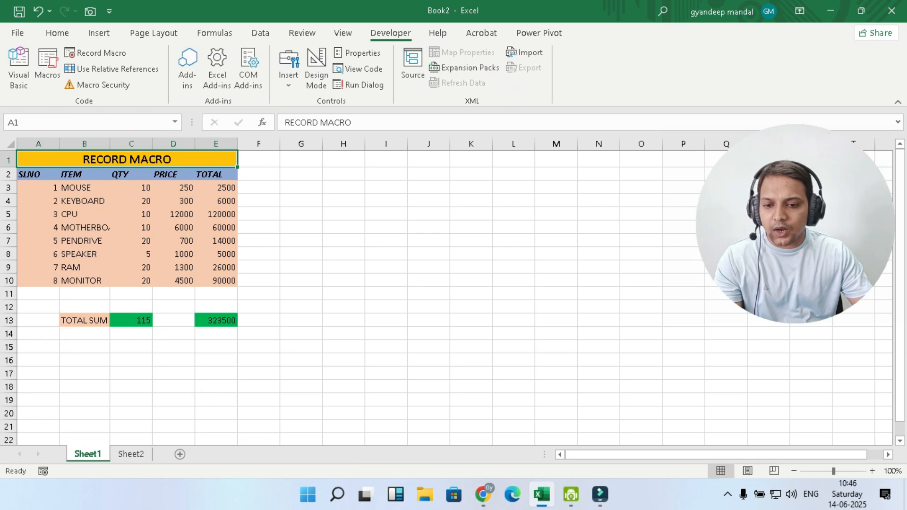
pyautogui.click(130, 453)
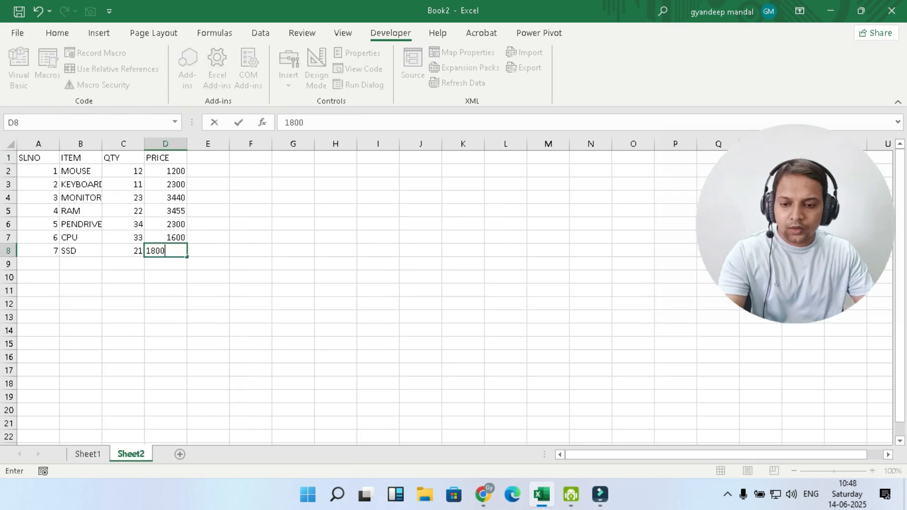
pyautogui.press('Return')
pyautogui.press('Return')
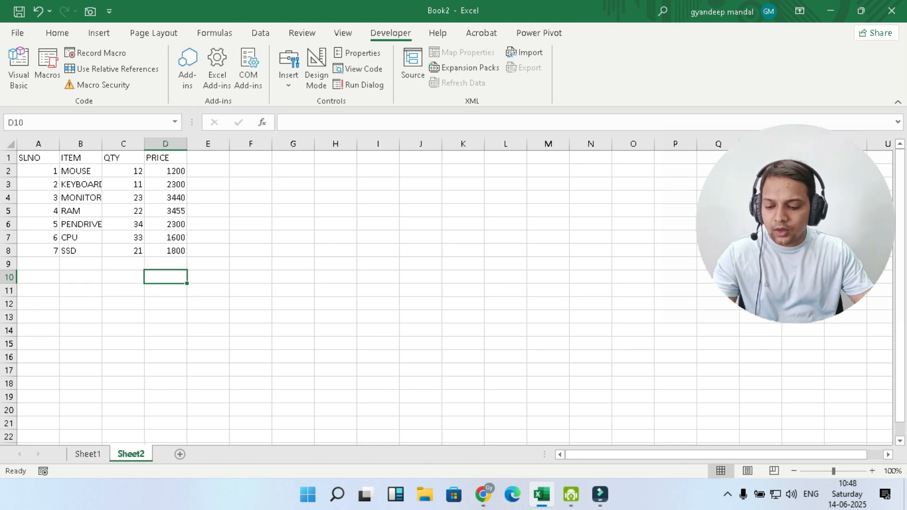
# Step: Run the RECORD1 macro on Sheet2 to format its item list
pyautogui.hotkey('ctrl', 'm')
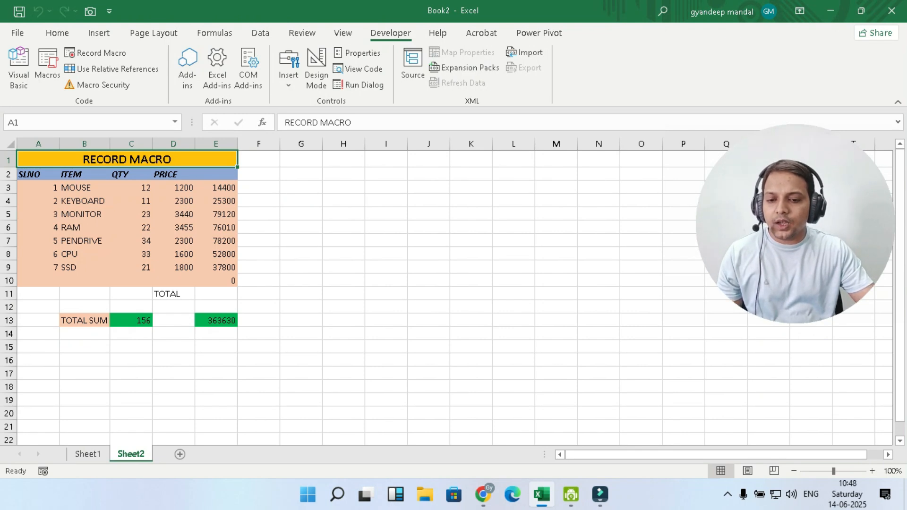
pyautogui.click(38, 281)
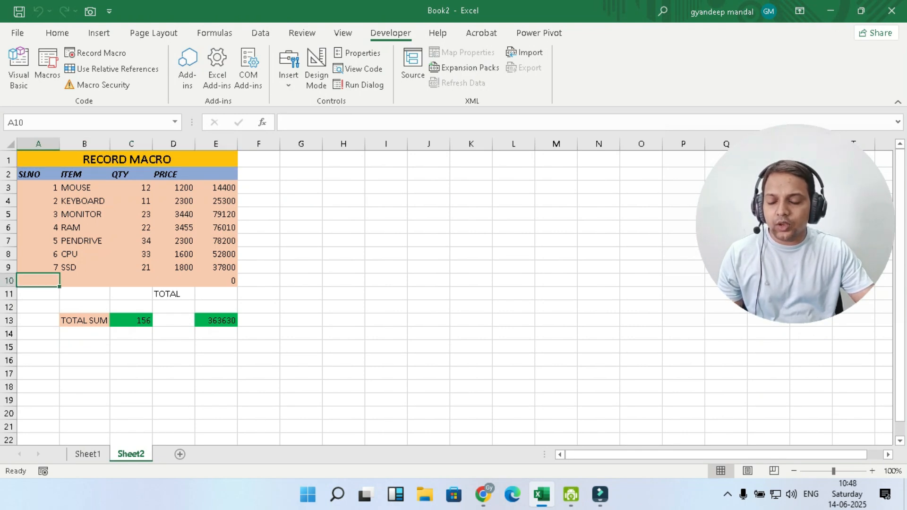
pyautogui.moveTo(38, 187); pyautogui.dragTo(38, 268)
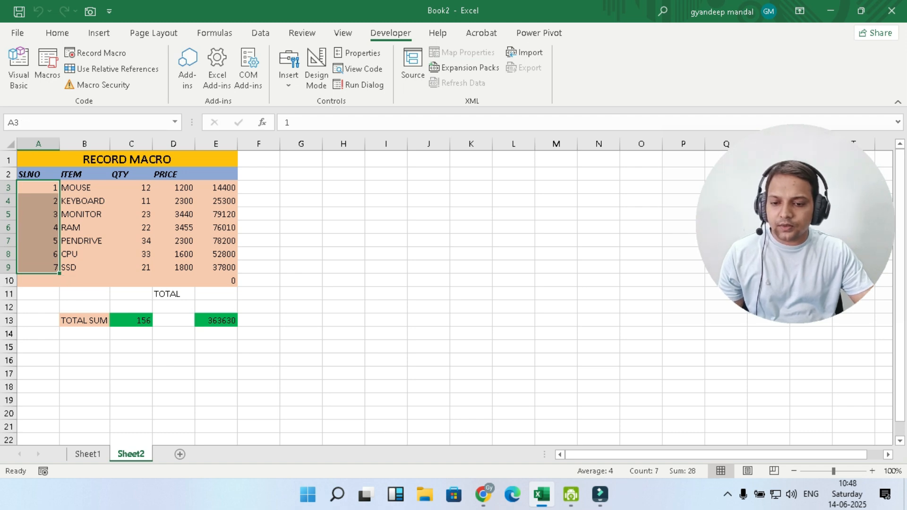
pyautogui.click(428, 254)
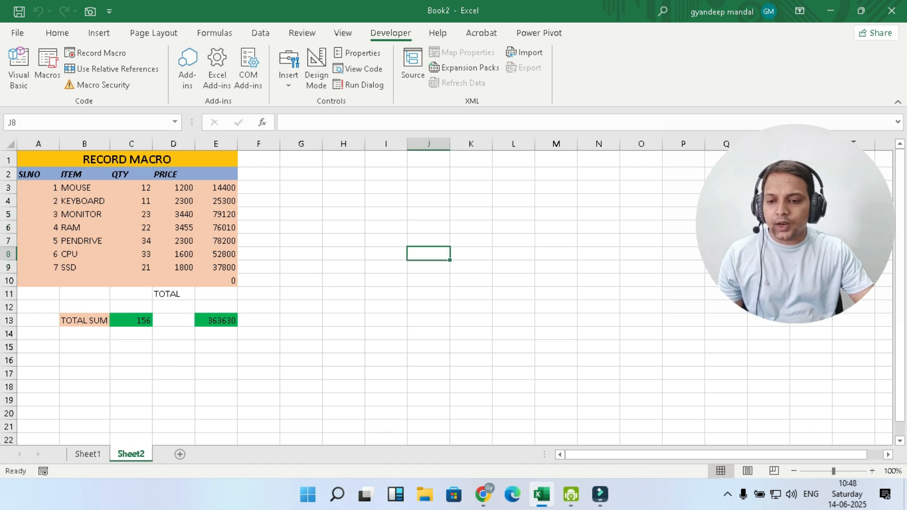
# Step: Compare the serial numbers and TOTAL SUM formulas in C13 and E13 between Sheet1 and Sheet2
pyautogui.click(88, 455)
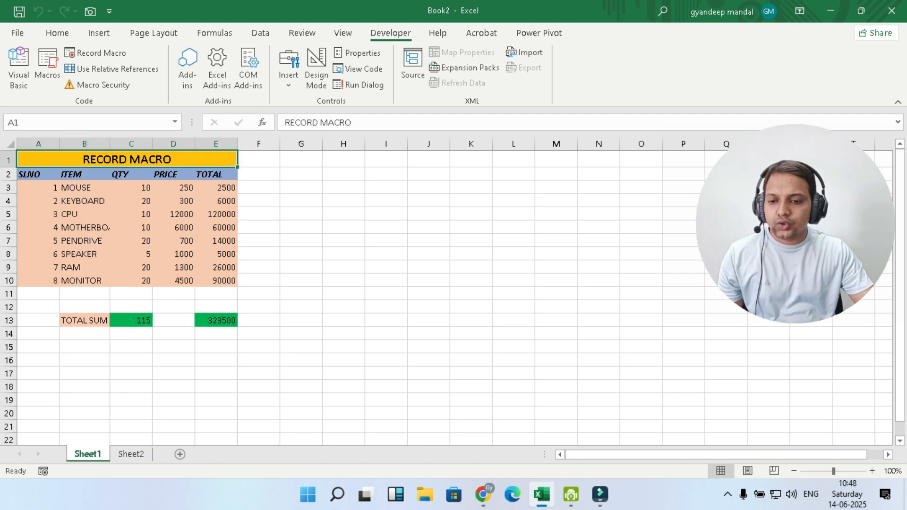
pyautogui.click(38, 188)
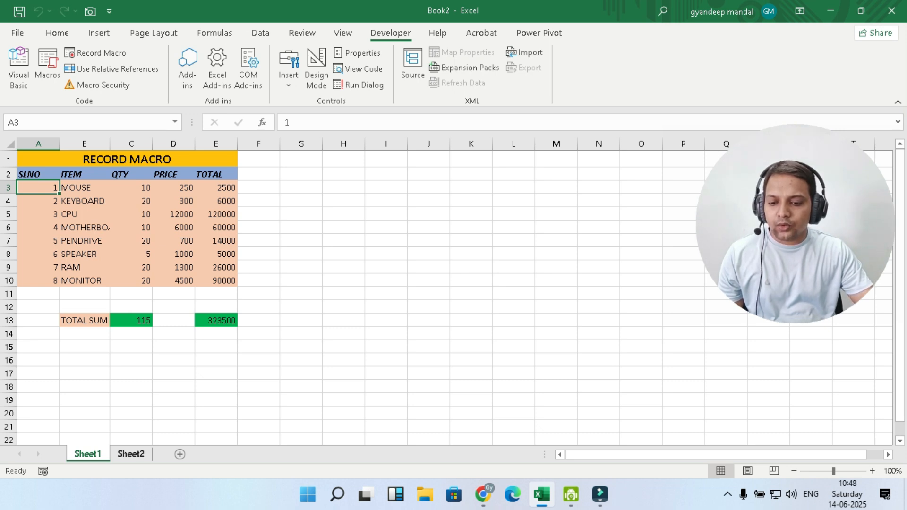
pyautogui.click(131, 454)
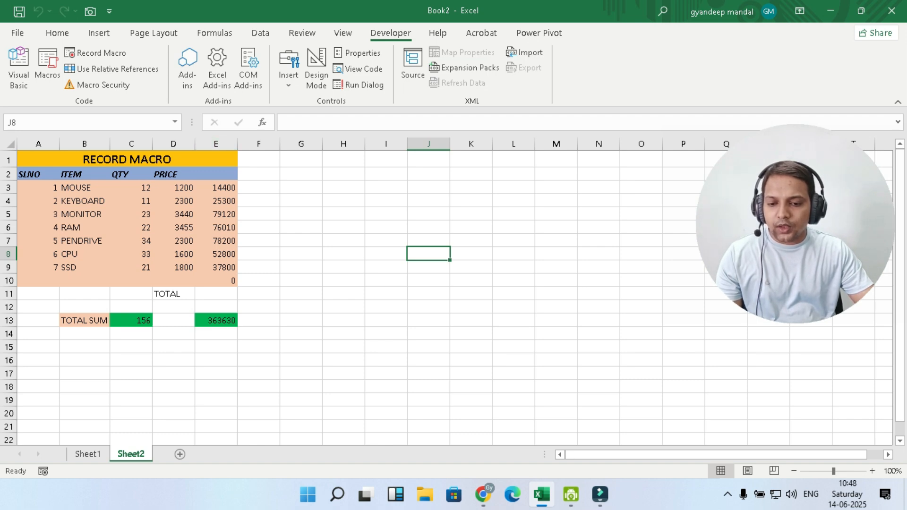
pyautogui.click(216, 320)
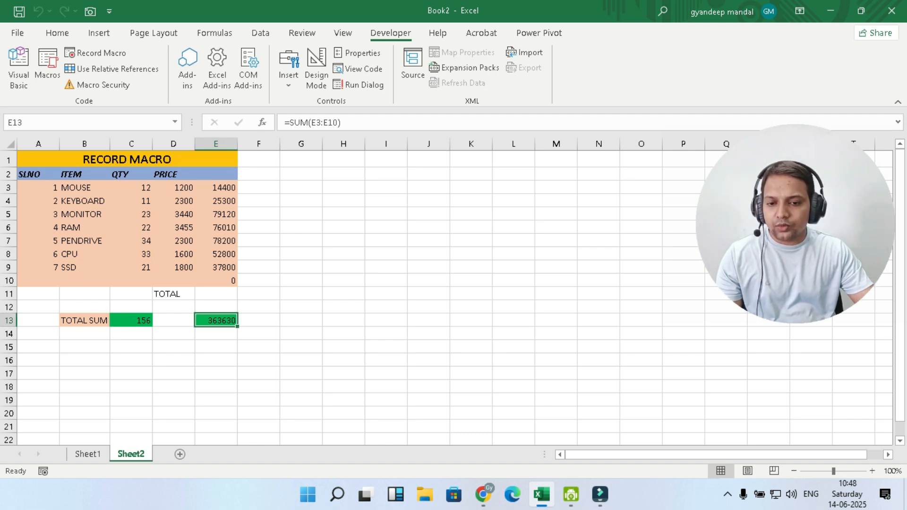
pyautogui.click(132, 320)
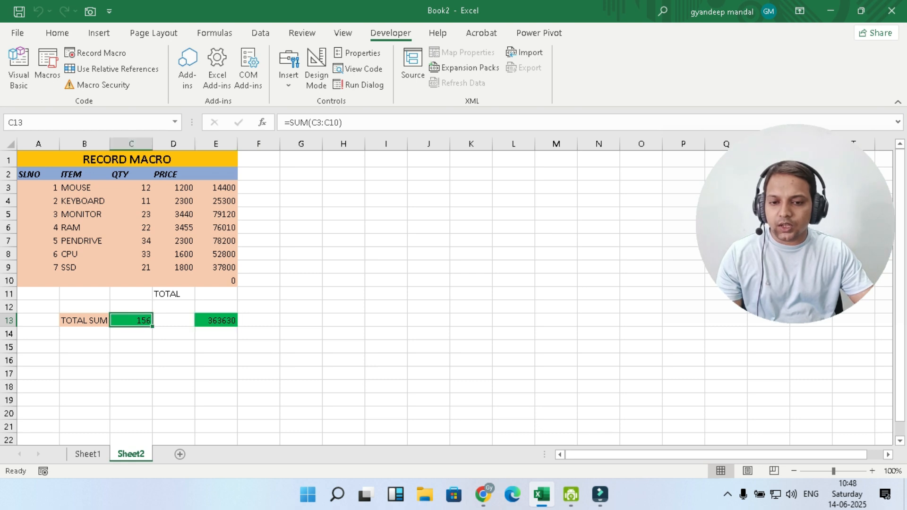
pyautogui.click(88, 453)
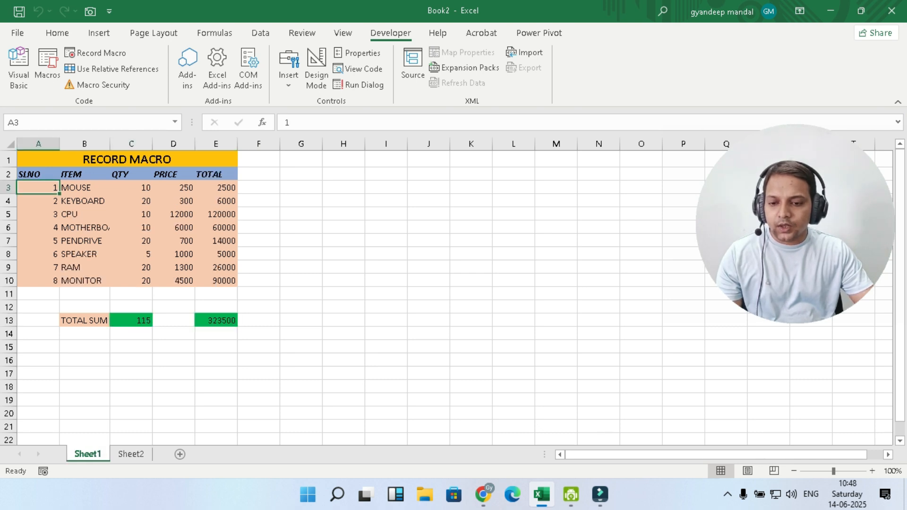
pyautogui.click(131, 320)
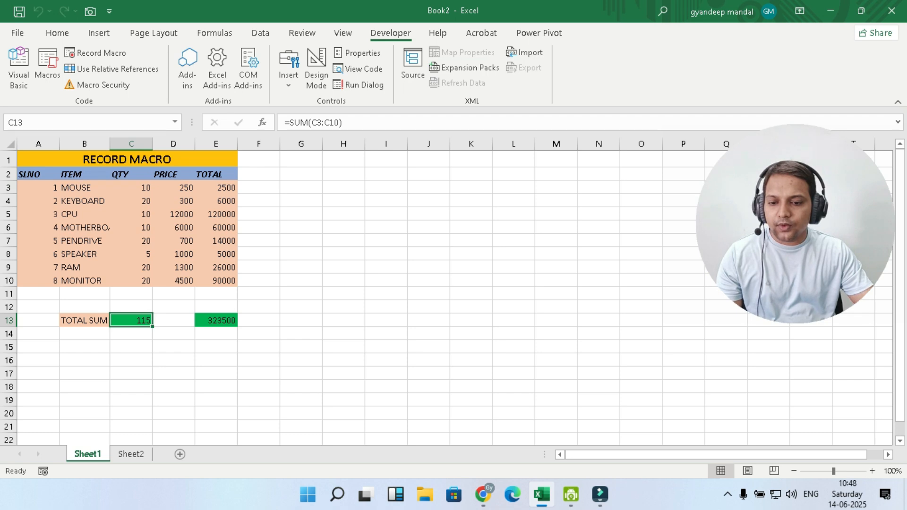
pyautogui.click(216, 321)
pyautogui.click(131, 454)
pyautogui.click(132, 320)
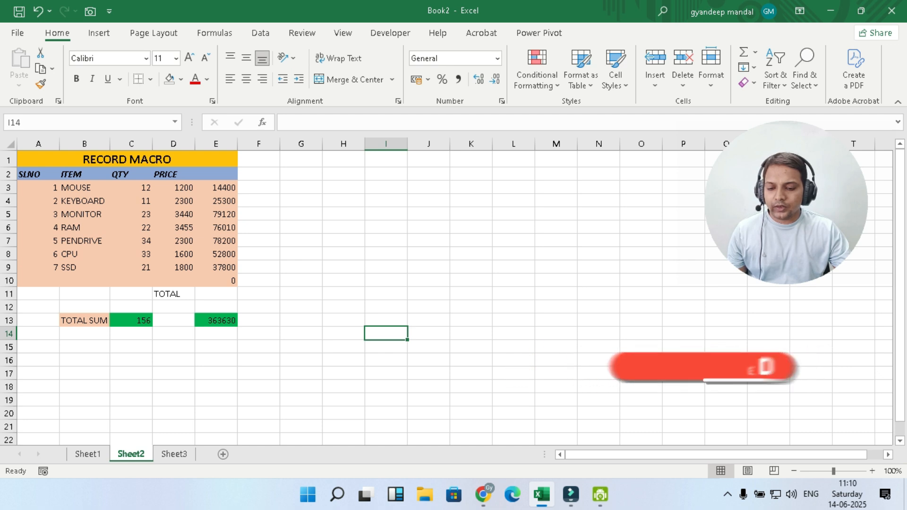
# Step: Switch to Sheet3 and run the RECORD1 macro from the macros list
pyautogui.click(174, 454)
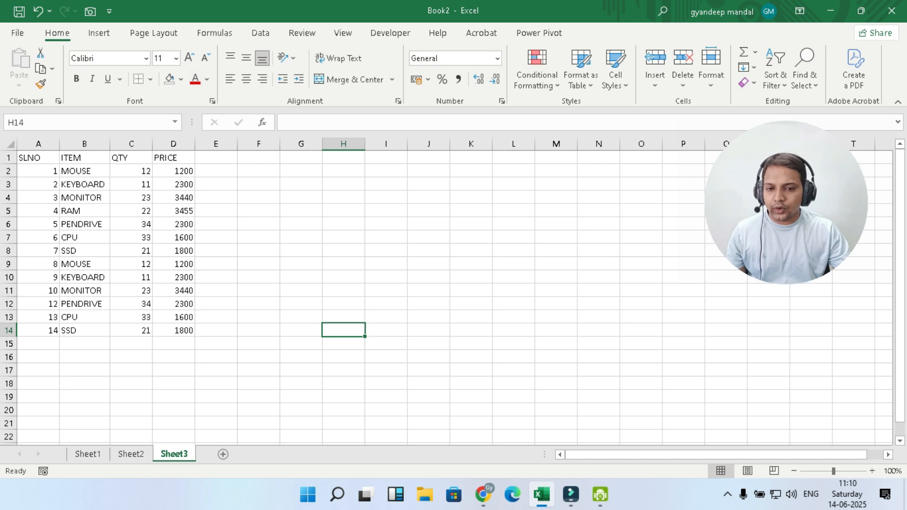
pyautogui.click(343, 33)
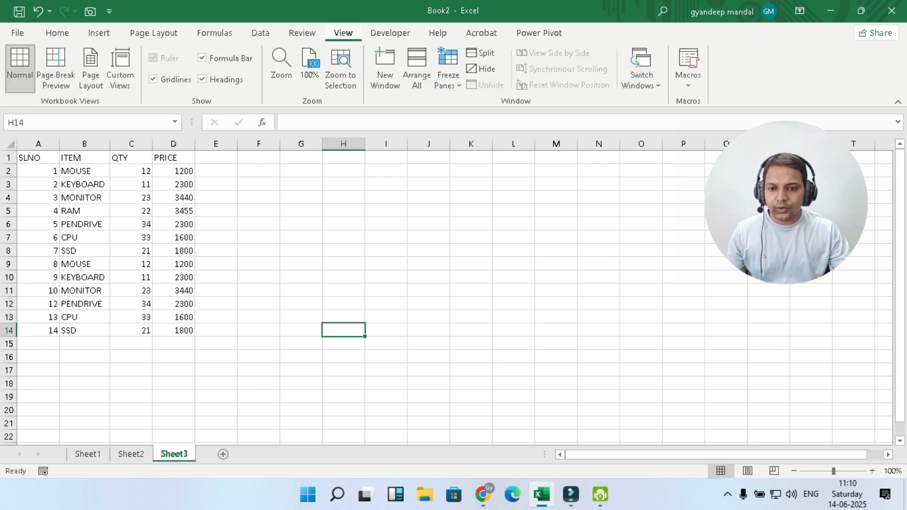
pyautogui.click(688, 66)
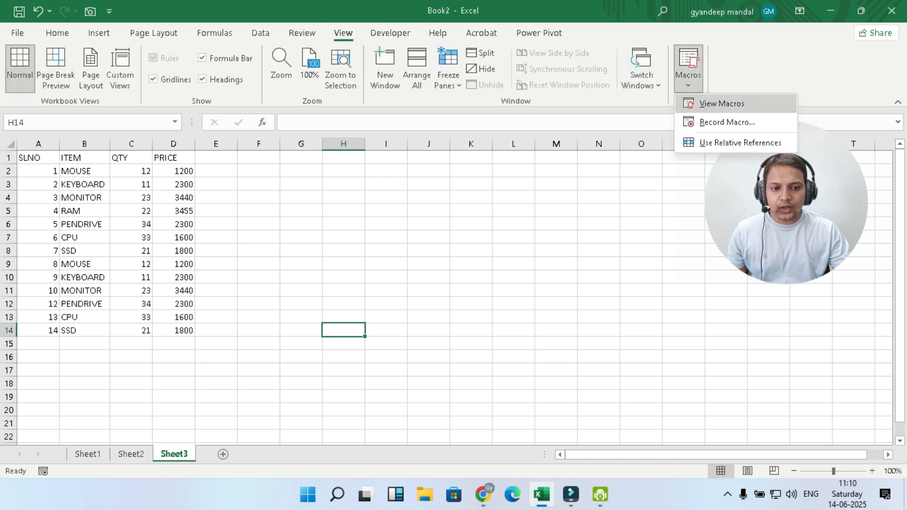
pyautogui.click(721, 103)
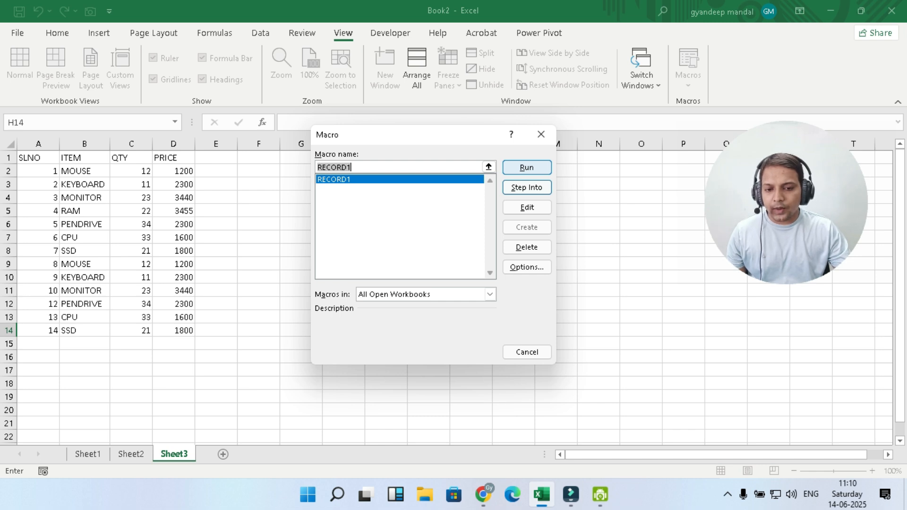
pyautogui.press('Return')
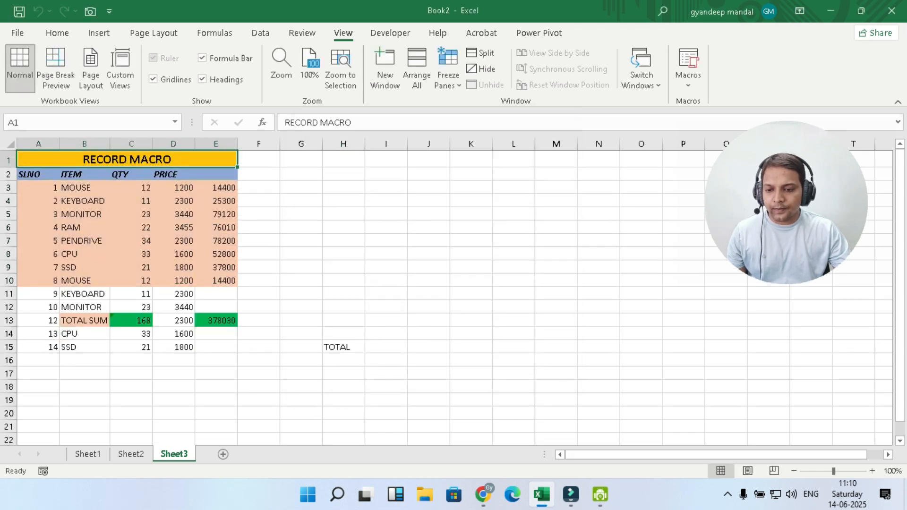